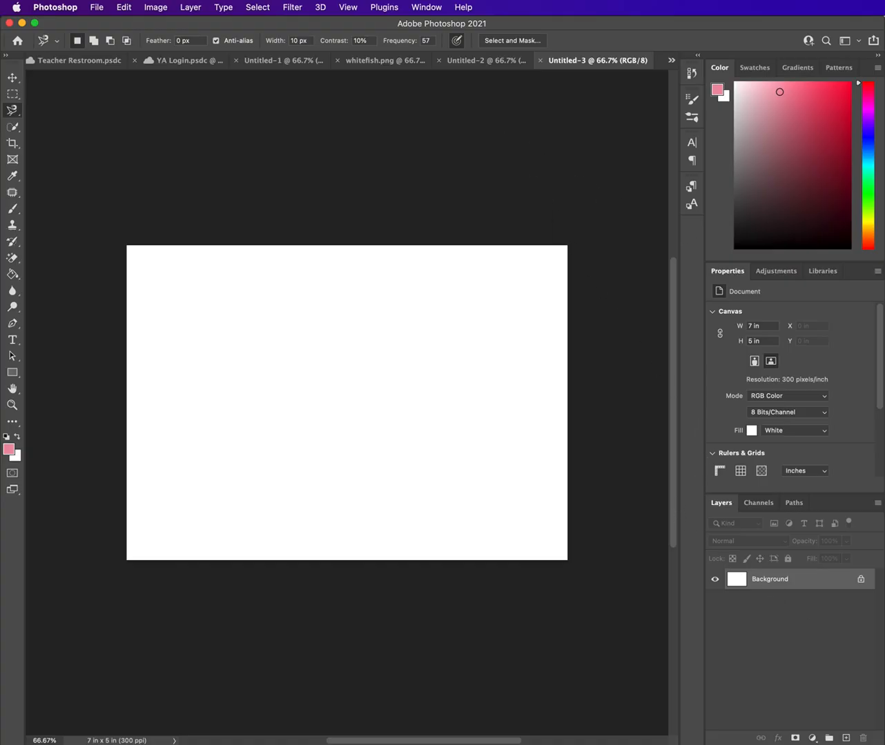
# - Place white_cat.jpeg from the Finder's Downloads folder onto the blank canvas and enlarge it to about 48% so it fills the canvas height
pyautogui.press('super+Tab')
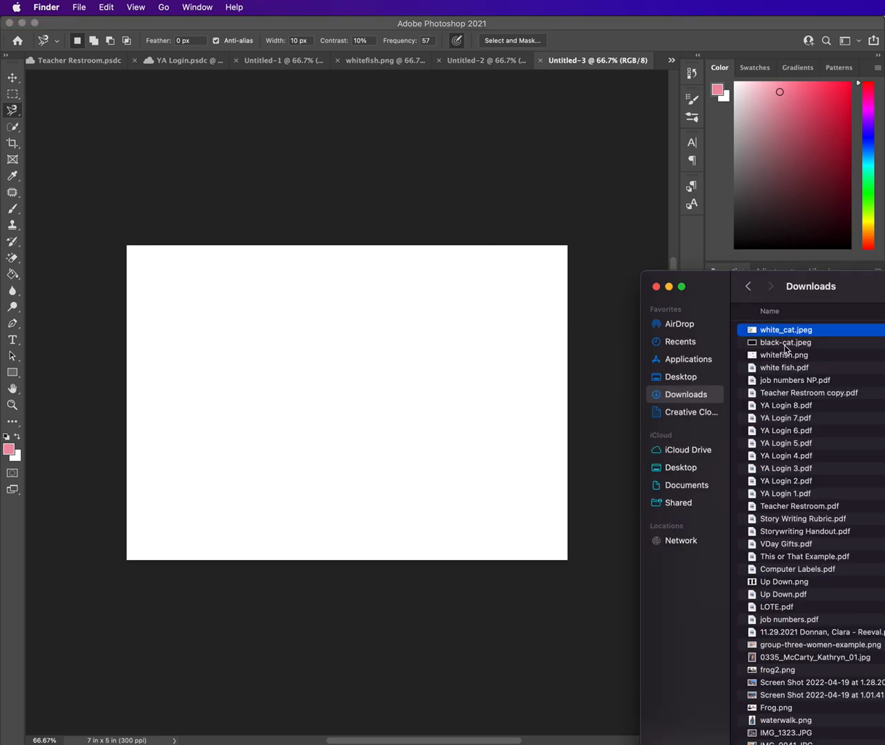
pyautogui.click(836, 343)
pyautogui.click(793, 331)
pyautogui.moveTo(775, 330); pyautogui.dragTo(447, 337)
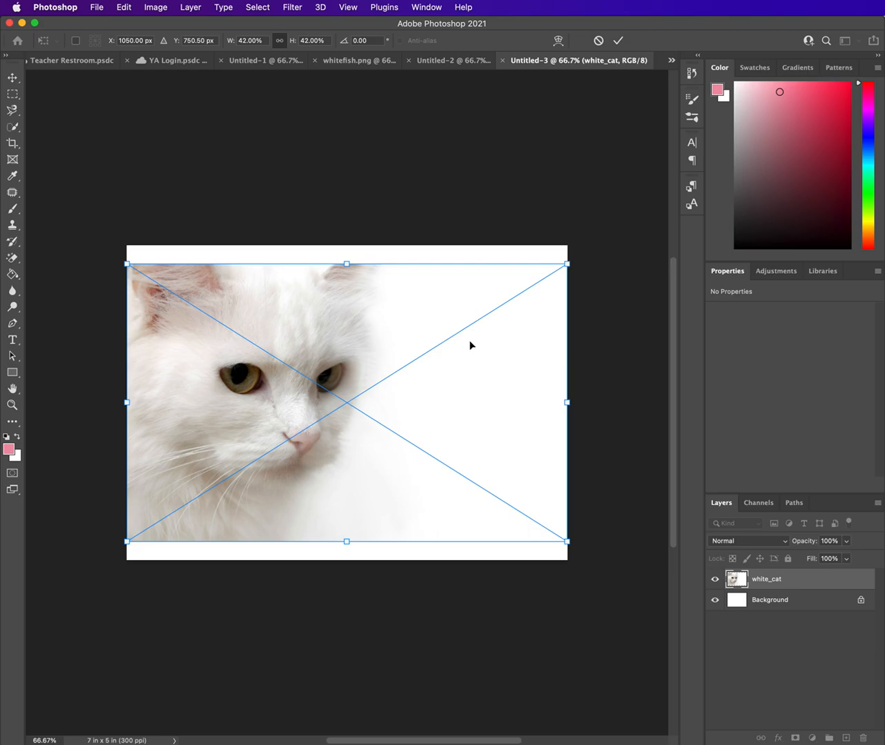
pyautogui.moveTo(414, 321); pyautogui.dragTo(413, 300)
pyautogui.moveTo(569, 522); pyautogui.dragTo(614, 586)
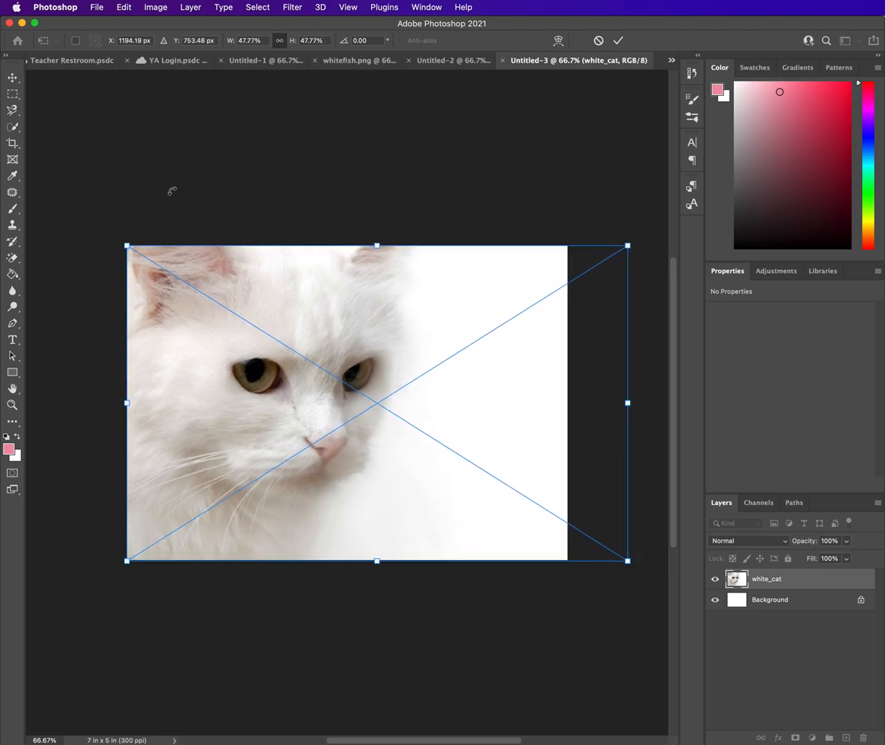
pyautogui.click(12, 77)
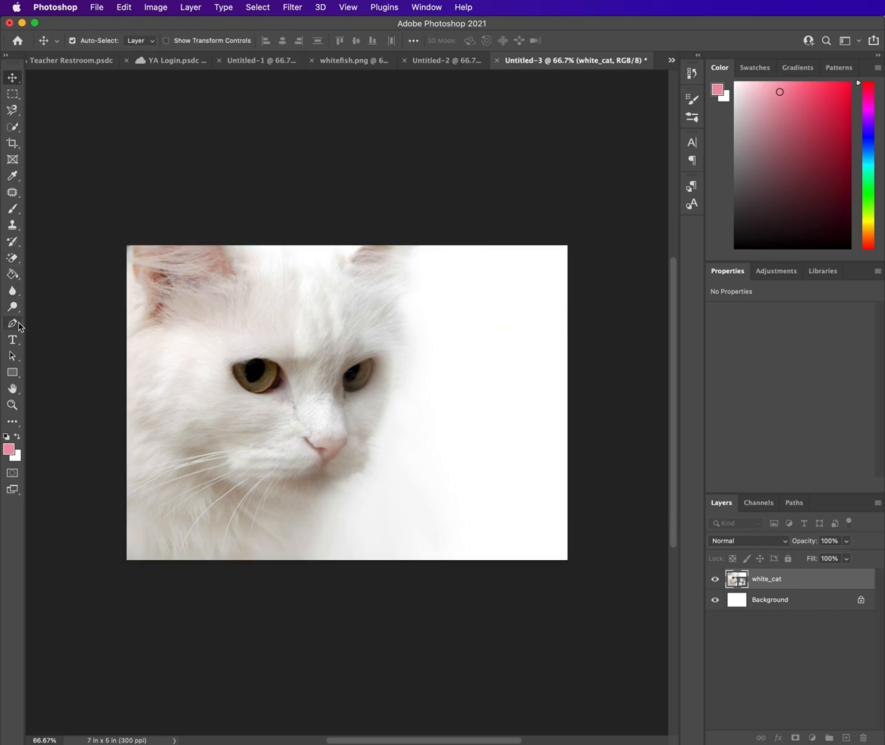
# - Add the text "Example" across the cat's face and change its colour to red
pyautogui.click(13, 343)
pyautogui.click(193, 385)
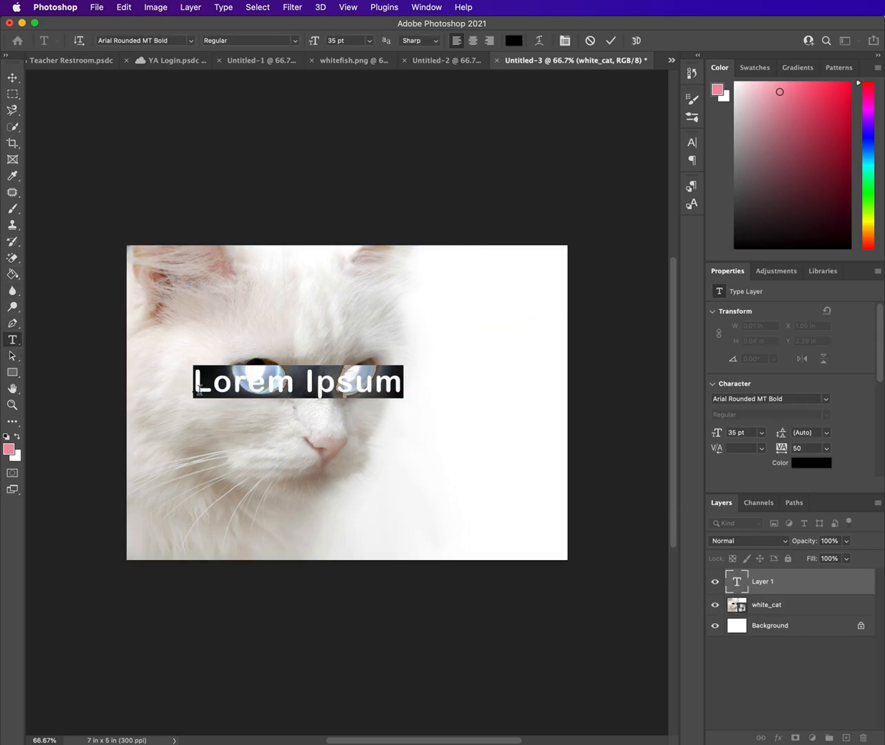
pyautogui.write('Example')
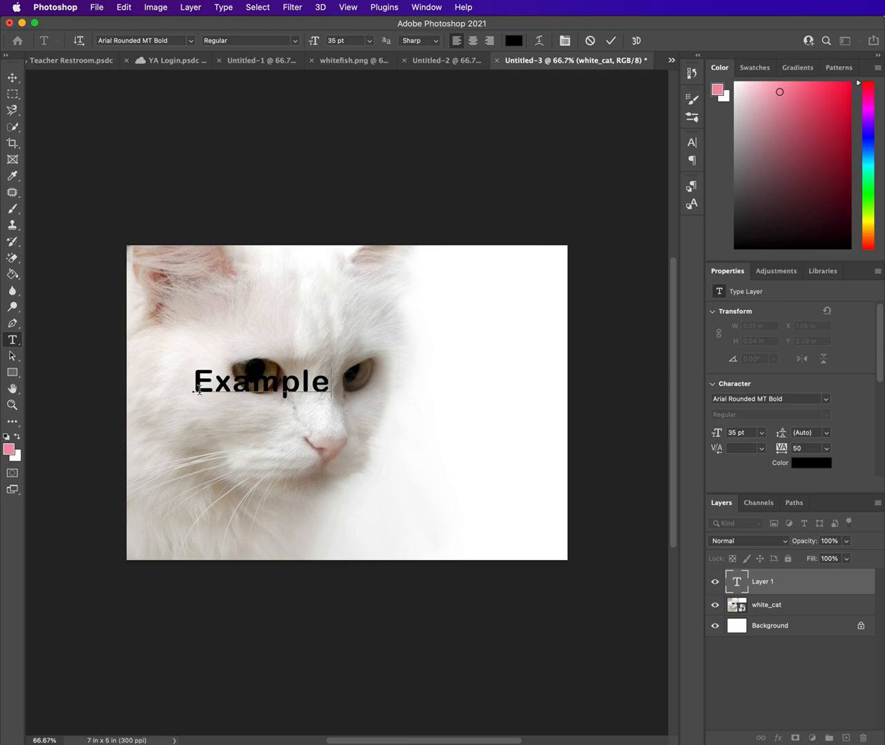
pyautogui.doubleClick(332, 387)
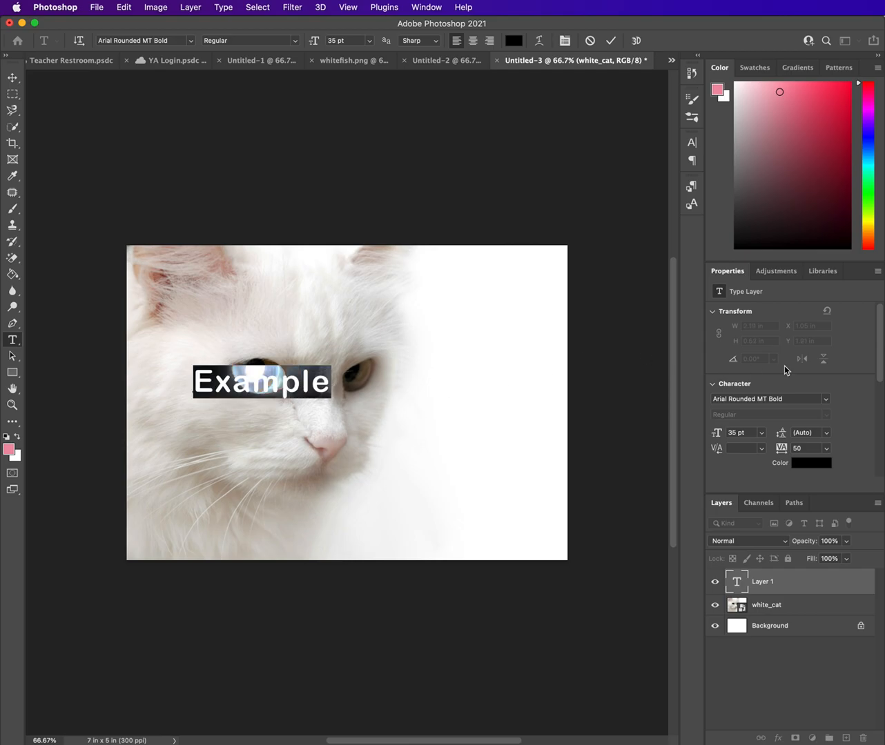
pyautogui.click(807, 464)
pyautogui.moveTo(822, 632); pyautogui.dragTo(819, 596)
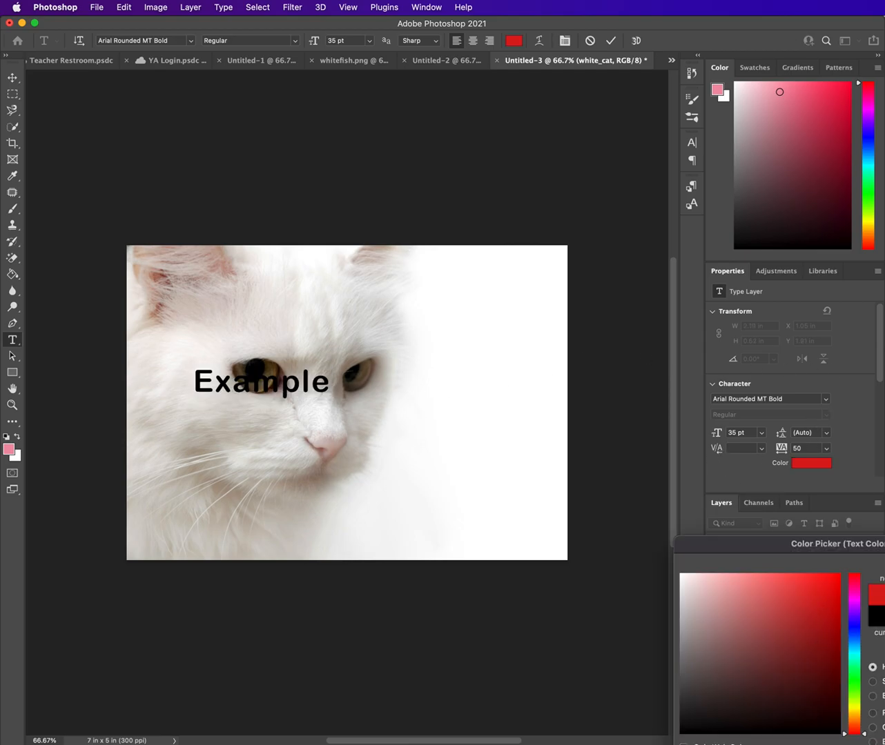
pyautogui.press('Return')
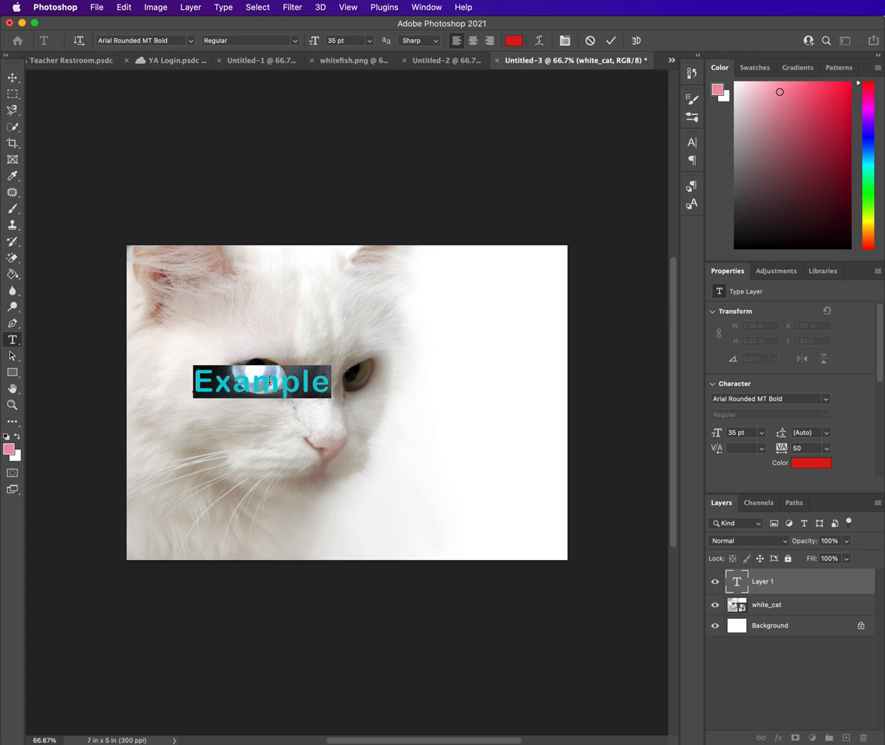
# - Scale the "Example" text to about 180% and move it down over the cat's nose, extending into the white area
pyautogui.press('super+t')
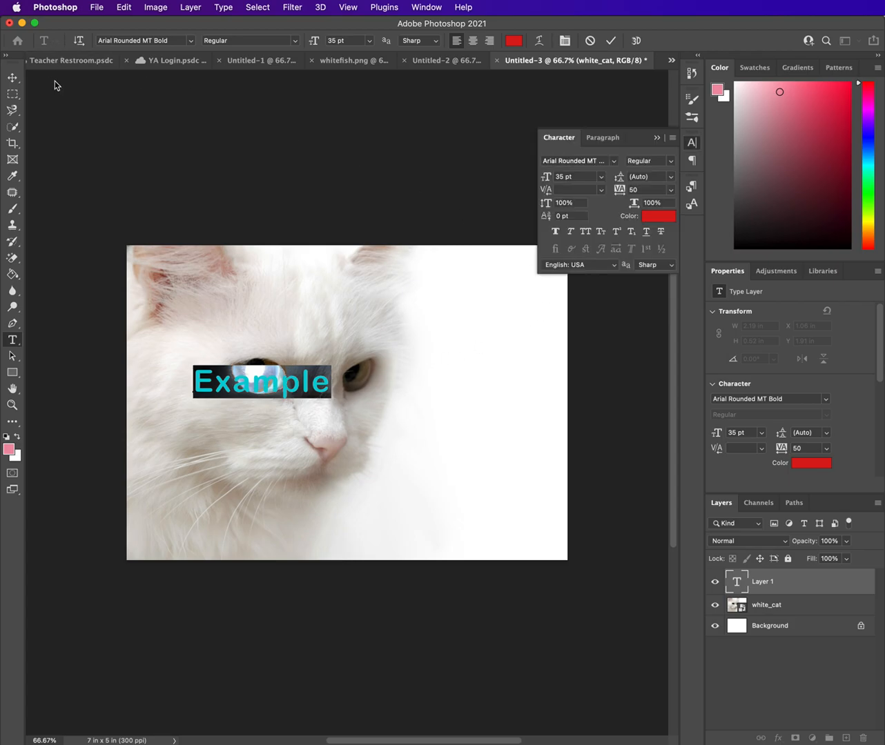
pyautogui.click(15, 80)
pyautogui.press('super+t')
pyautogui.moveTo(332, 399); pyautogui.dragTo(440, 425)
pyautogui.moveTo(361, 409); pyautogui.dragTo(402, 447)
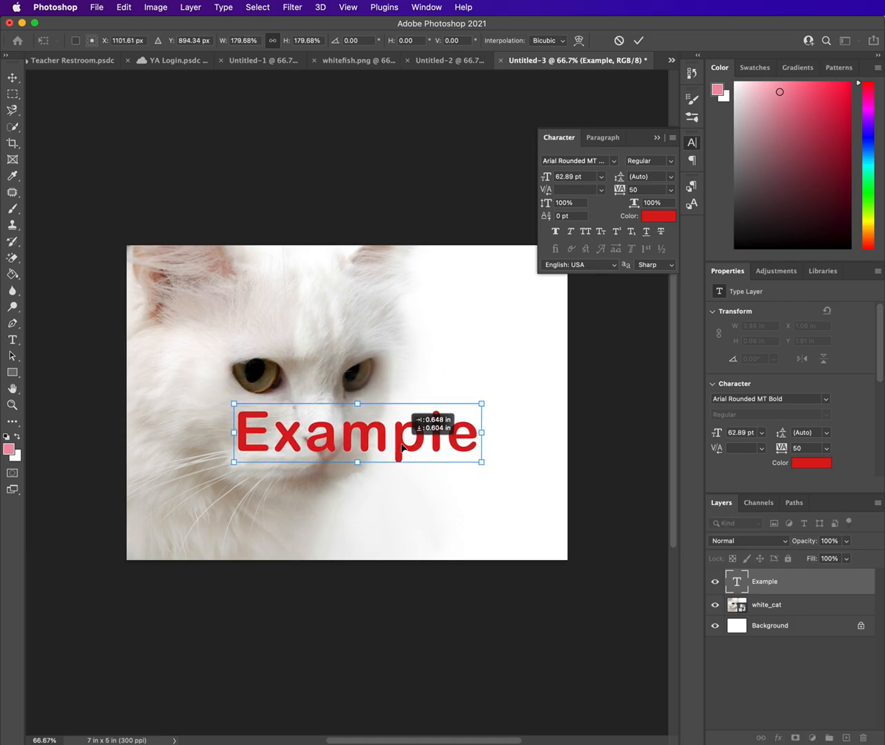
pyautogui.click(657, 139)
pyautogui.press('Return')
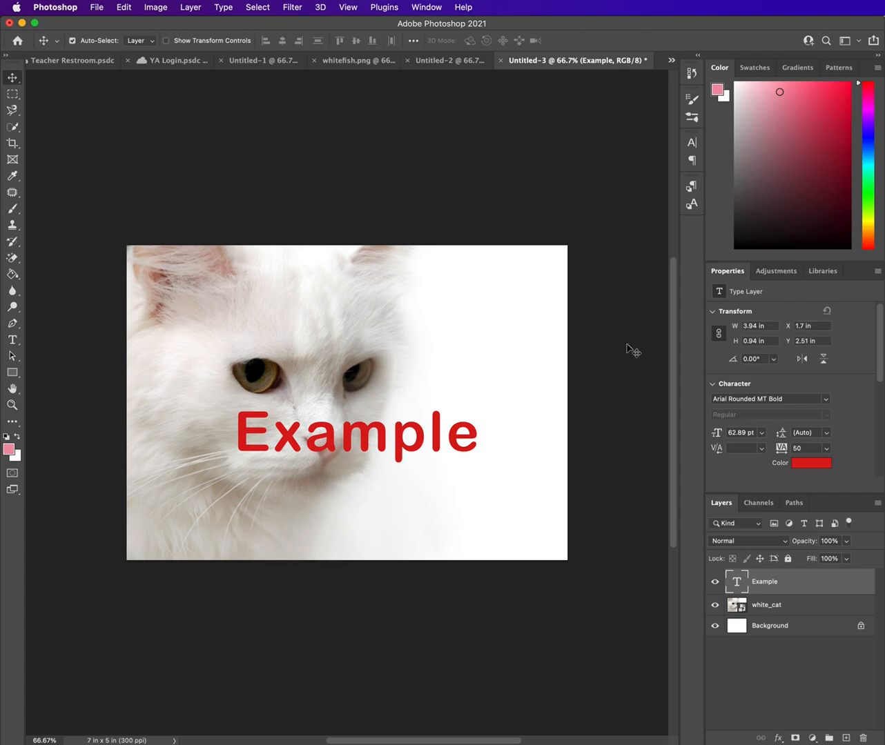
# - Convert the white_cat smart object to an ordinary pixel layer
pyautogui.click(794, 608)
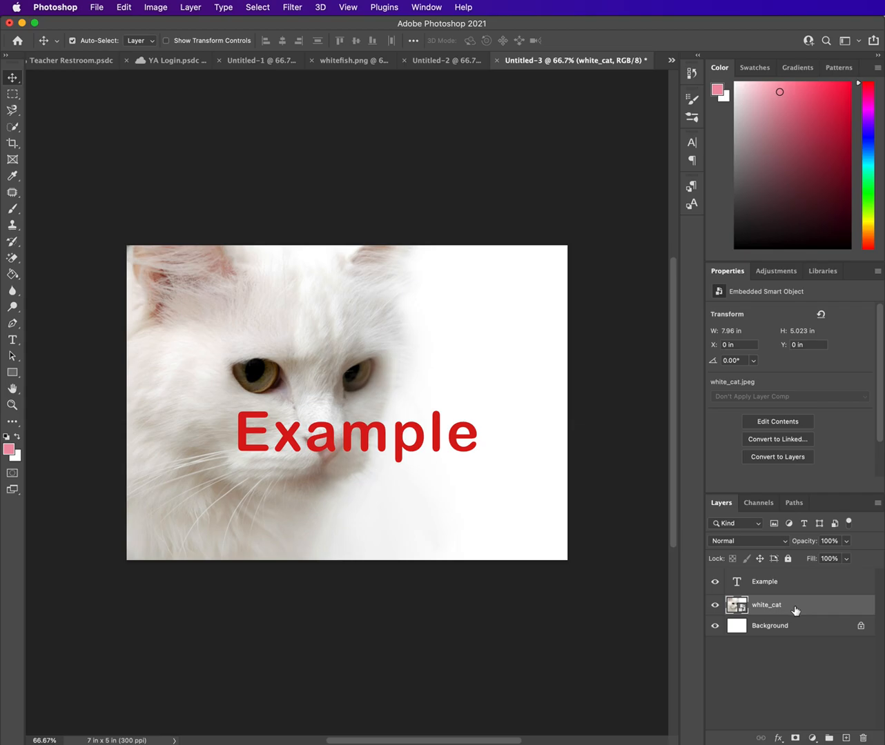
pyautogui.click(772, 458)
pyautogui.click(797, 297)
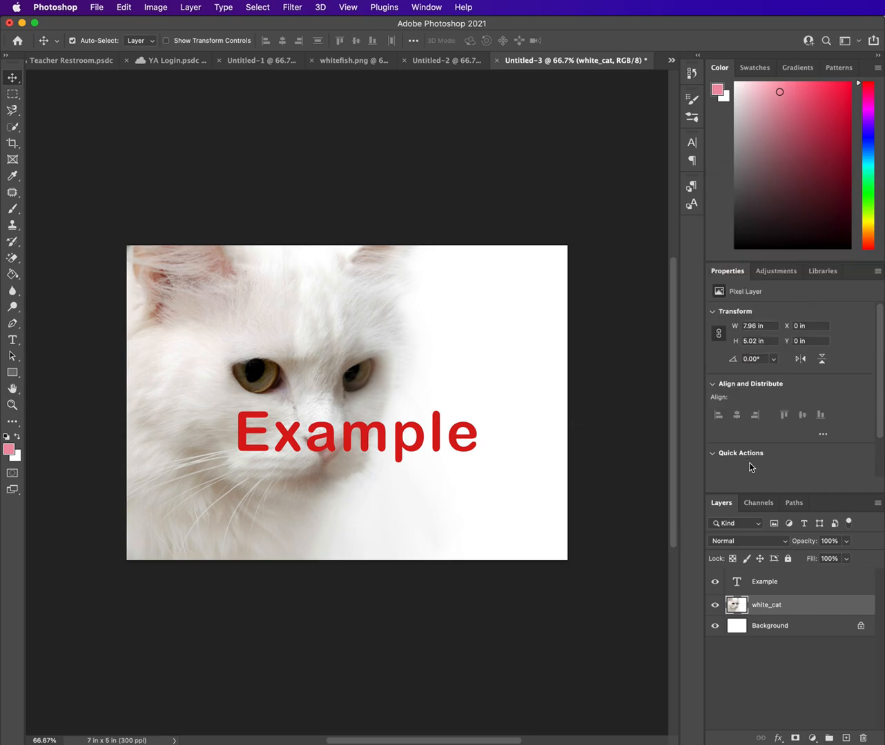
# - Try the automatic background removal on the white_cat layer and undo it
pyautogui.click(750, 422)
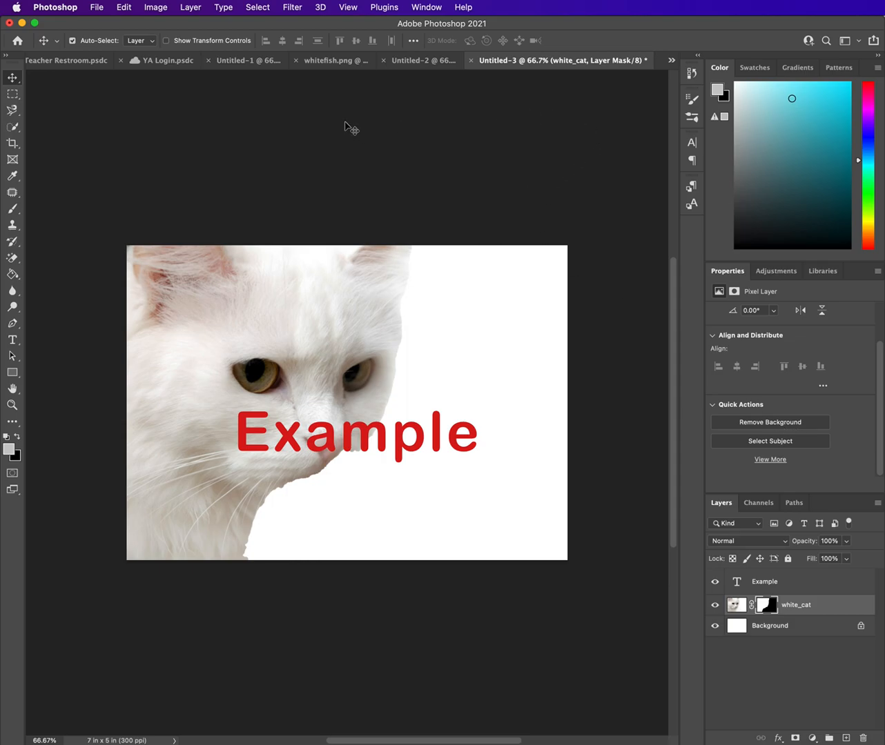
pyautogui.click(121, 8)
pyautogui.click(141, 24)
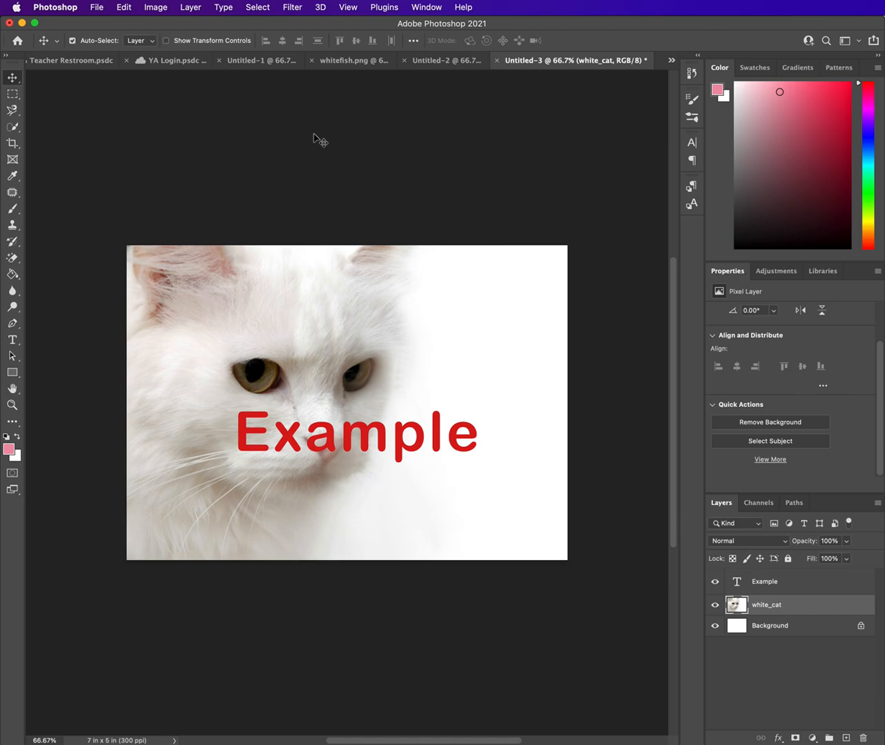
# - Trace the cat's outline with the Magnetic Lasso, starting and closing the selection at the outer ear by the canvas corner
pyautogui.click(12, 114)
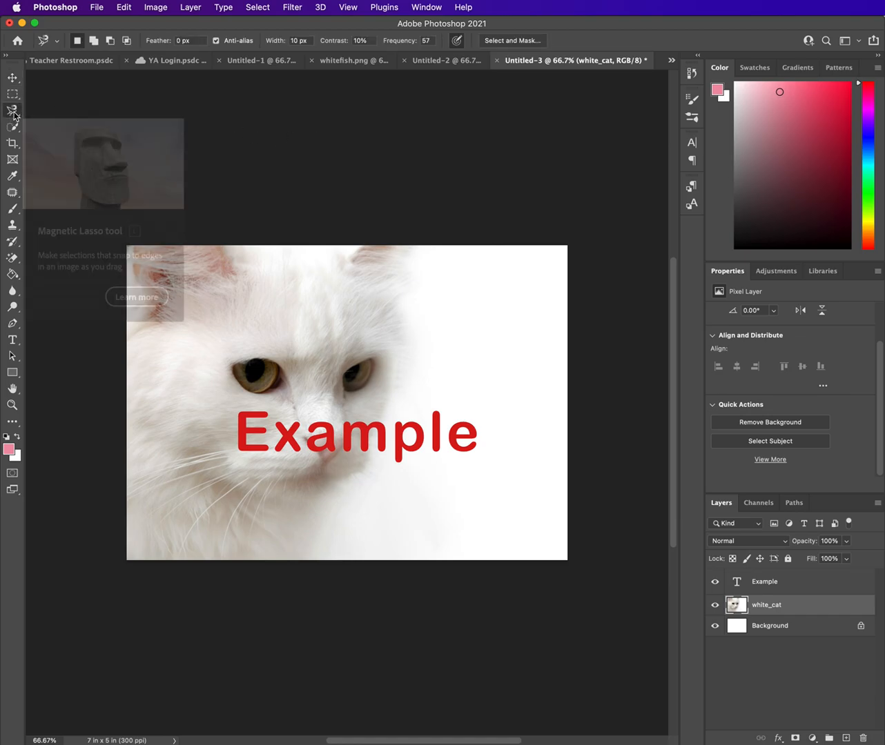
pyautogui.rightClick(14, 114)
pyautogui.click(43, 109)
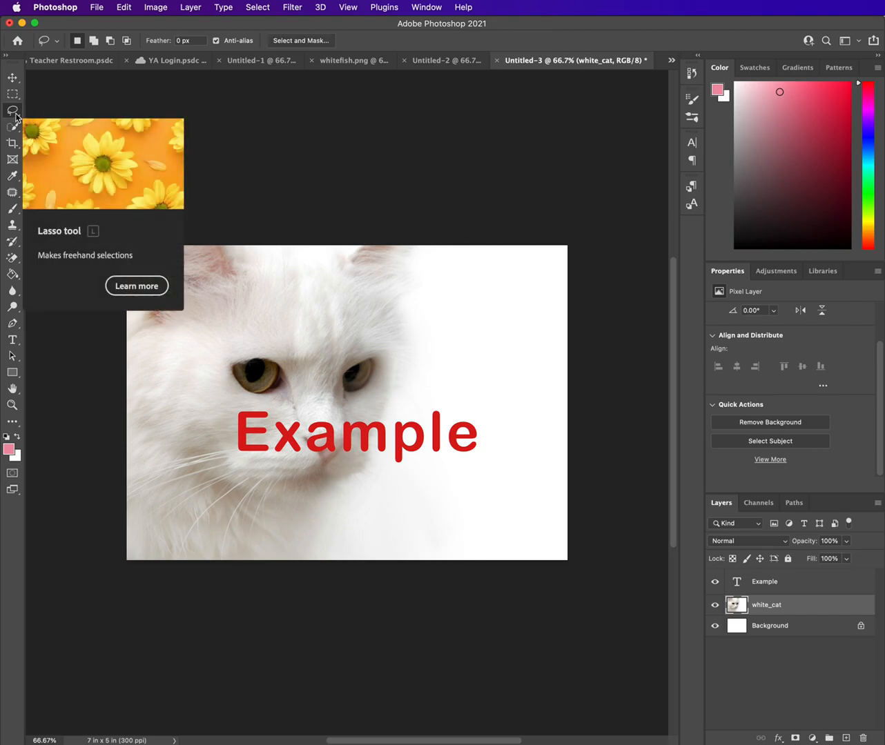
pyautogui.rightClick(14, 115)
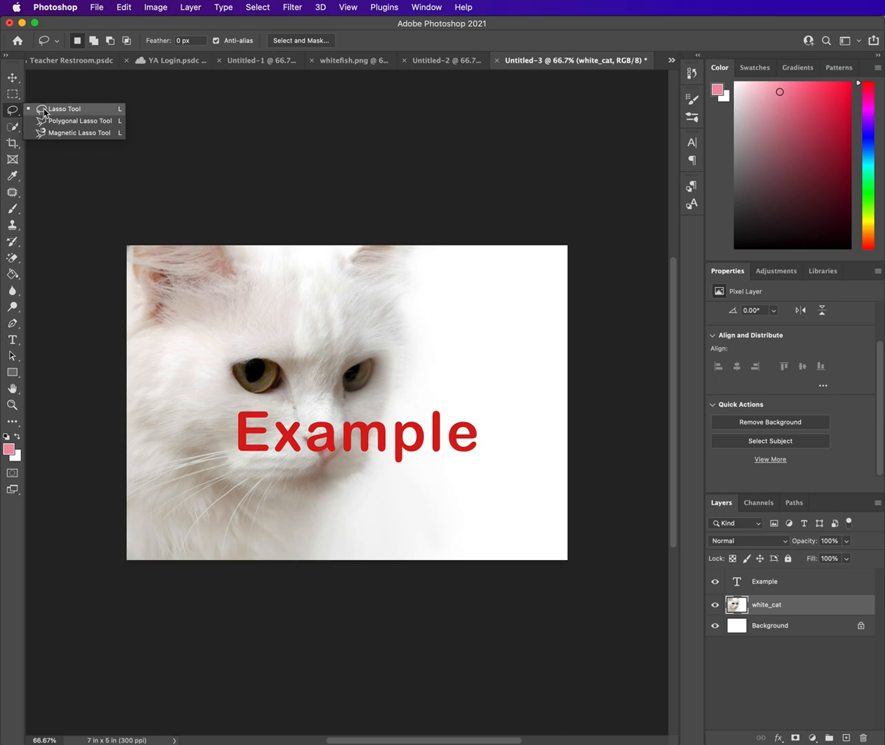
pyautogui.click(82, 134)
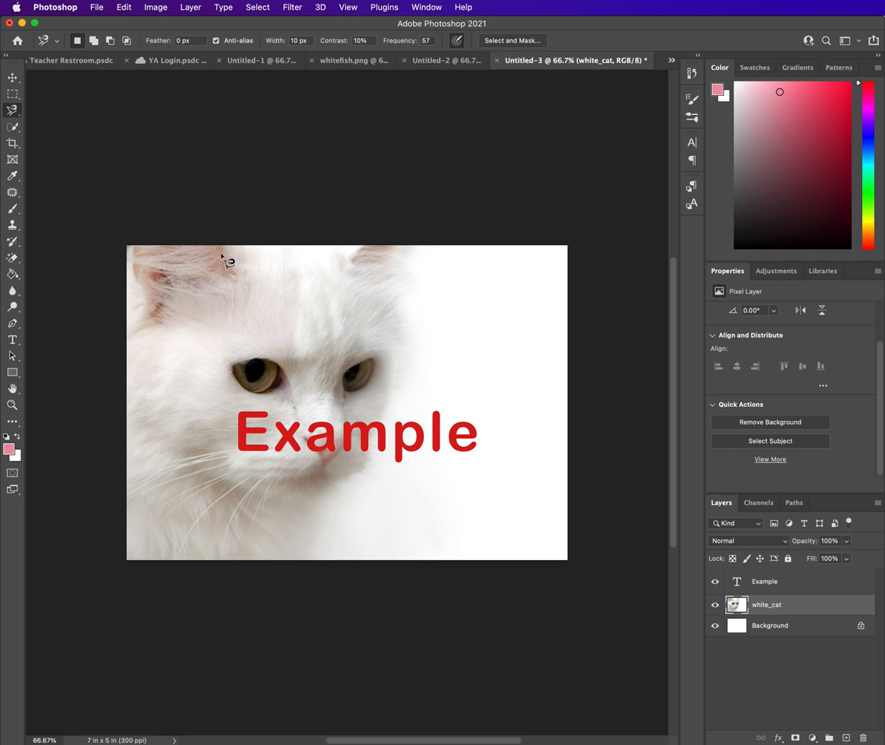
pyautogui.click(134, 247)
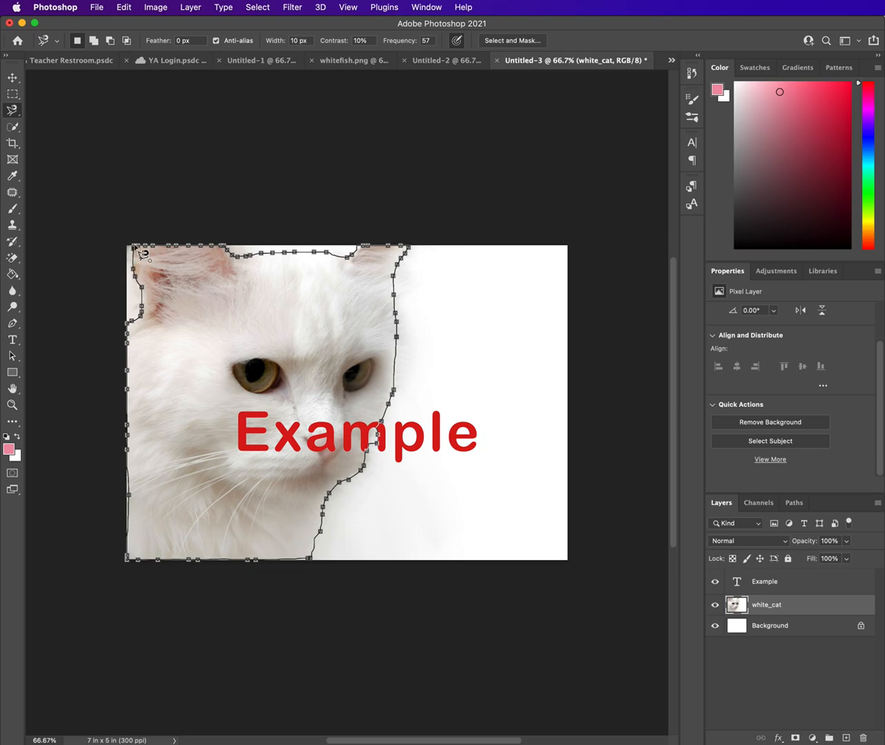
pyautogui.click(135, 246)
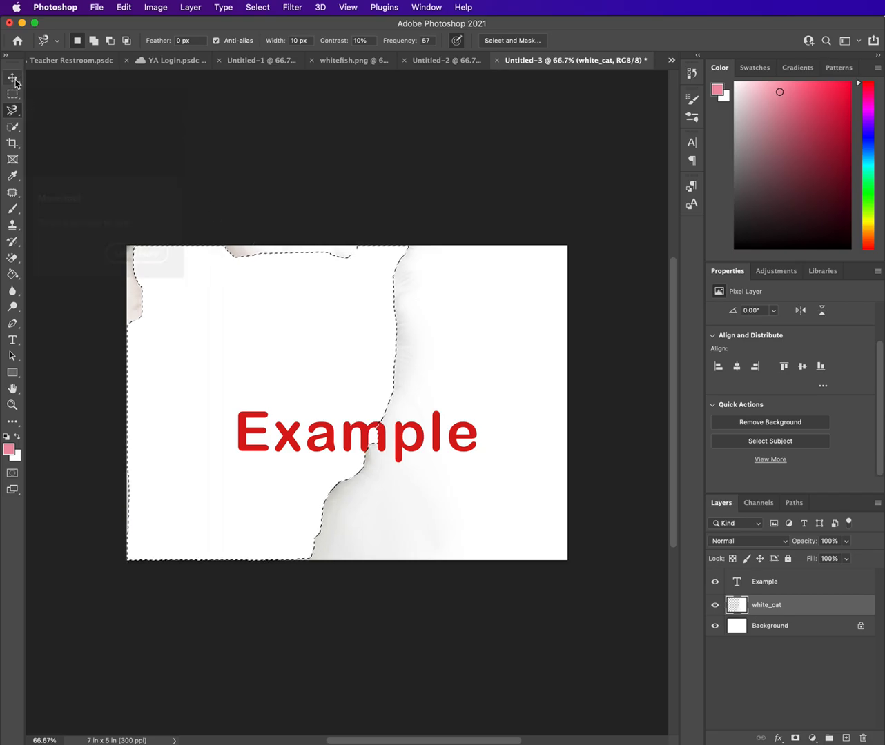
# - Undo the clearing of the selected cat area
pyautogui.click(124, 7)
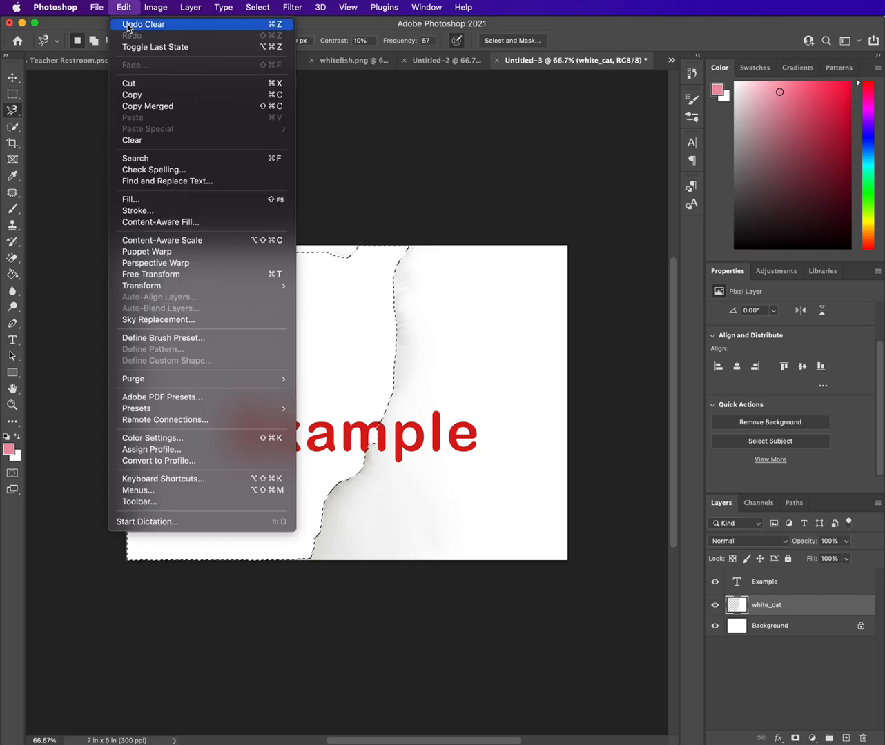
pyautogui.click(127, 25)
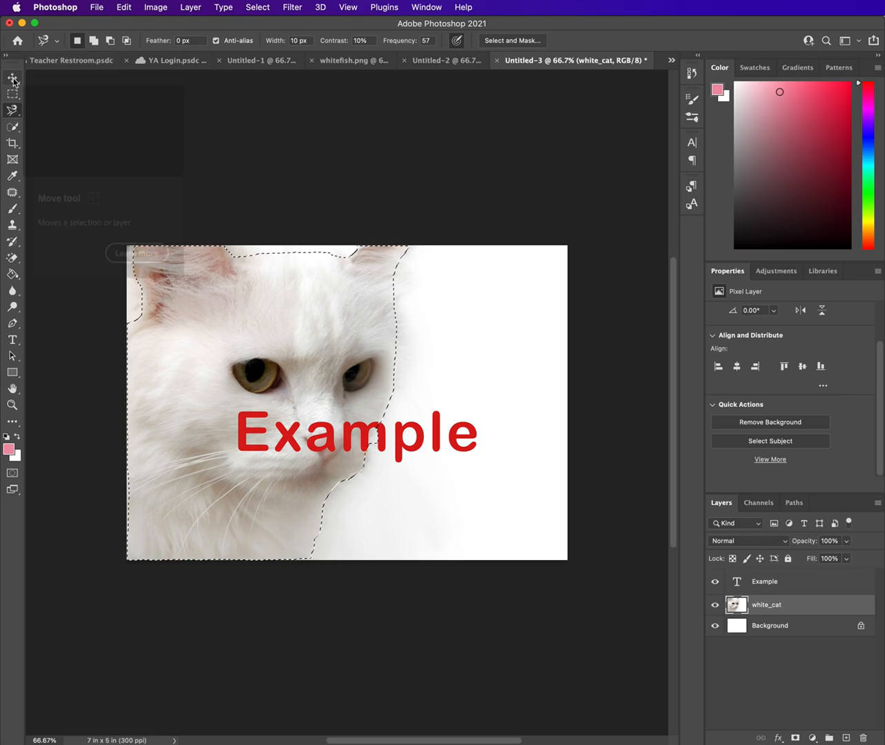
# - Invert the cat selection and delete the background around the cat from the white_cat layer
pyautogui.click(261, 7)
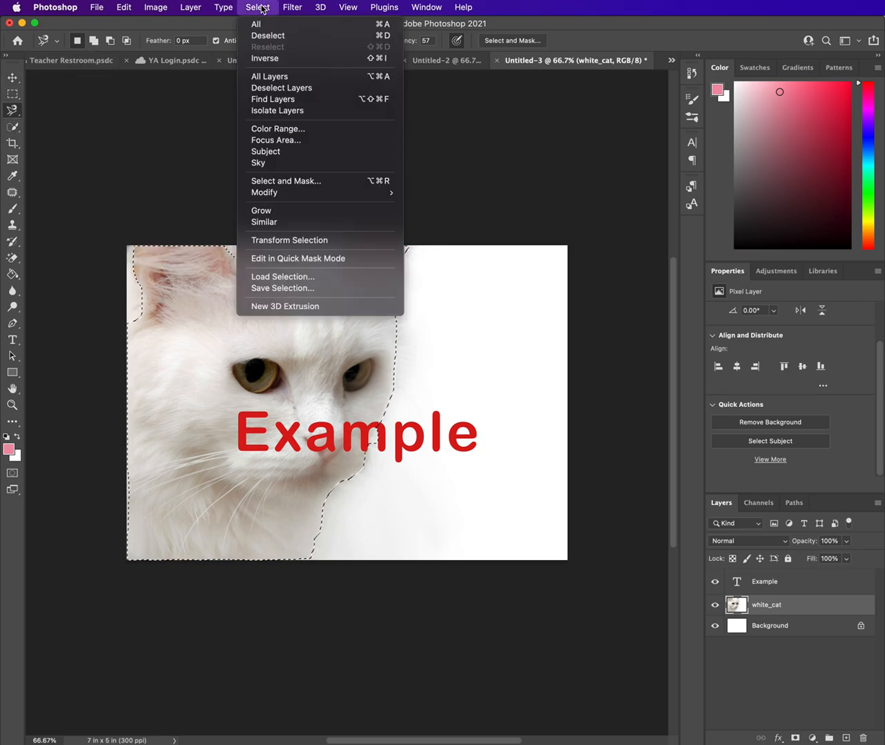
pyautogui.click(264, 58)
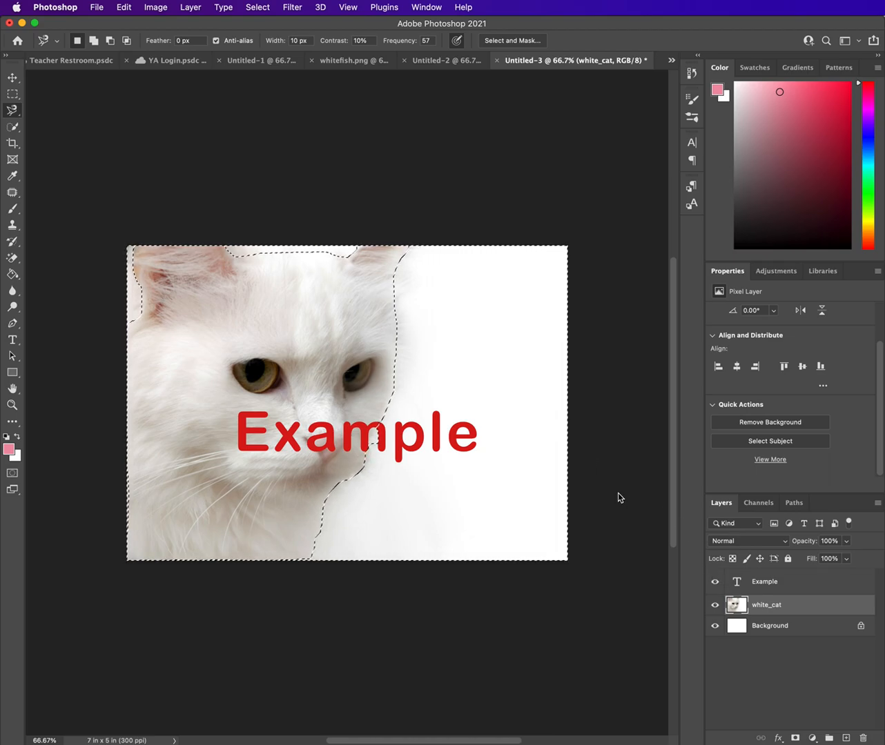
pyautogui.press('Delete')
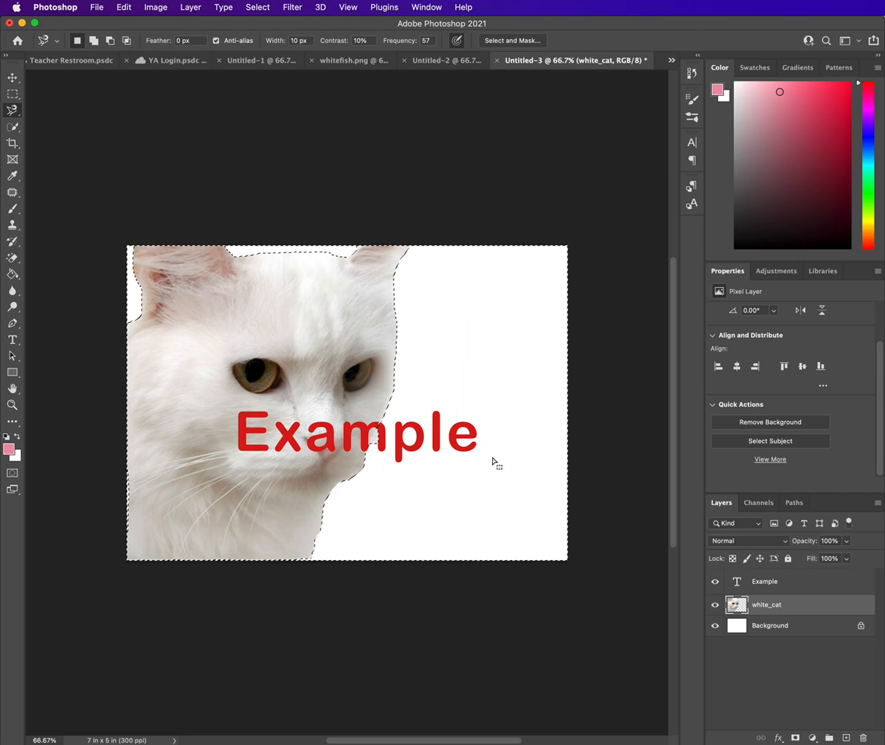
# - Hide the Background layer and make white_cat the active layer
pyautogui.click(759, 628)
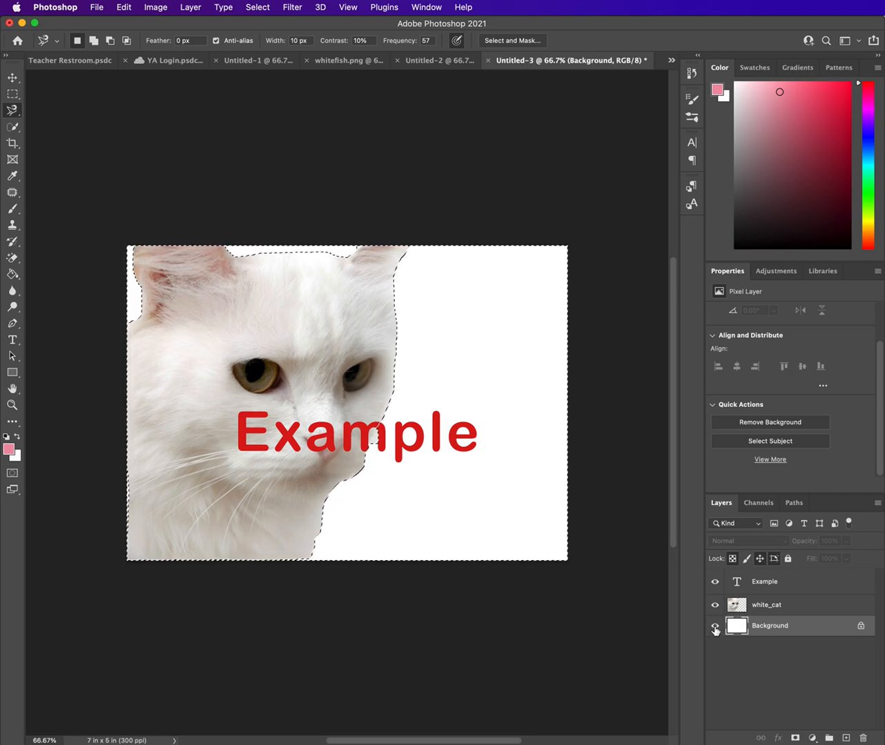
pyautogui.click(714, 628)
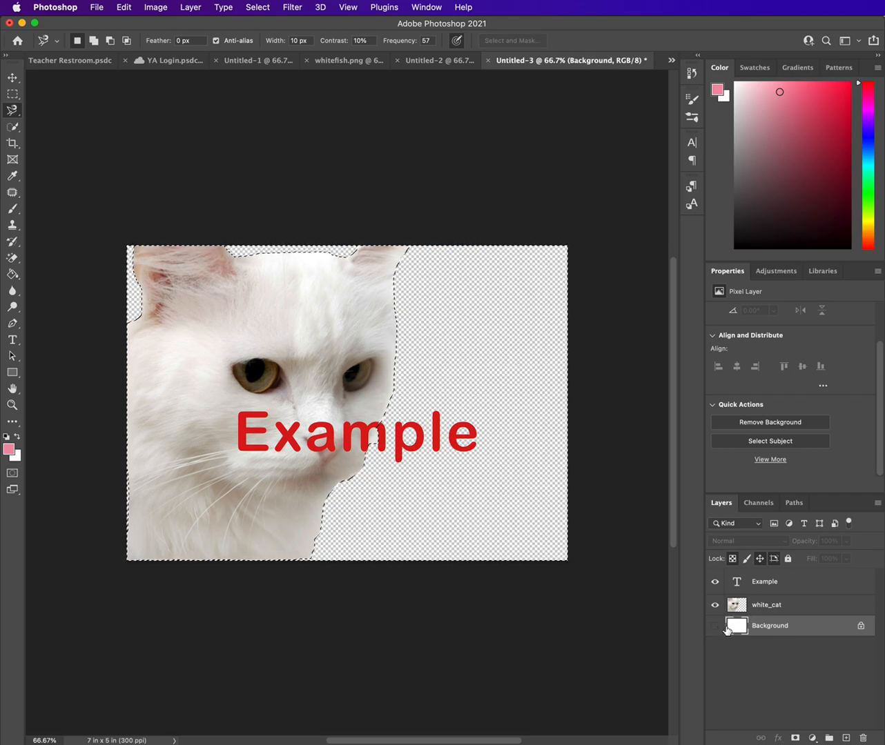
pyautogui.click(778, 605)
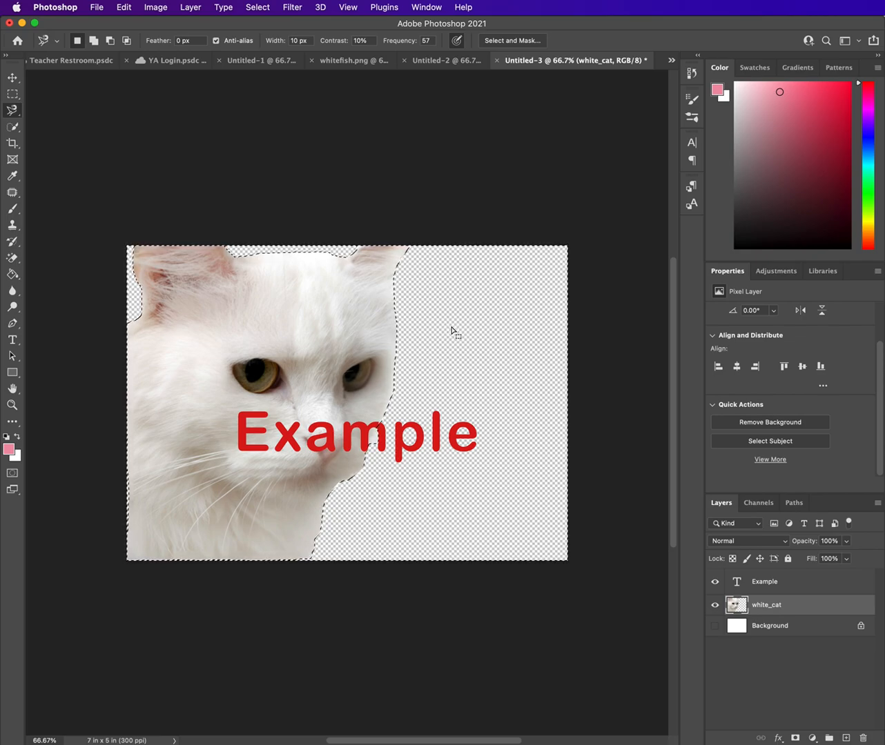
# - Deselect the area around the cat and capture a screenshot of the whole canvas
pyautogui.click(13, 77)
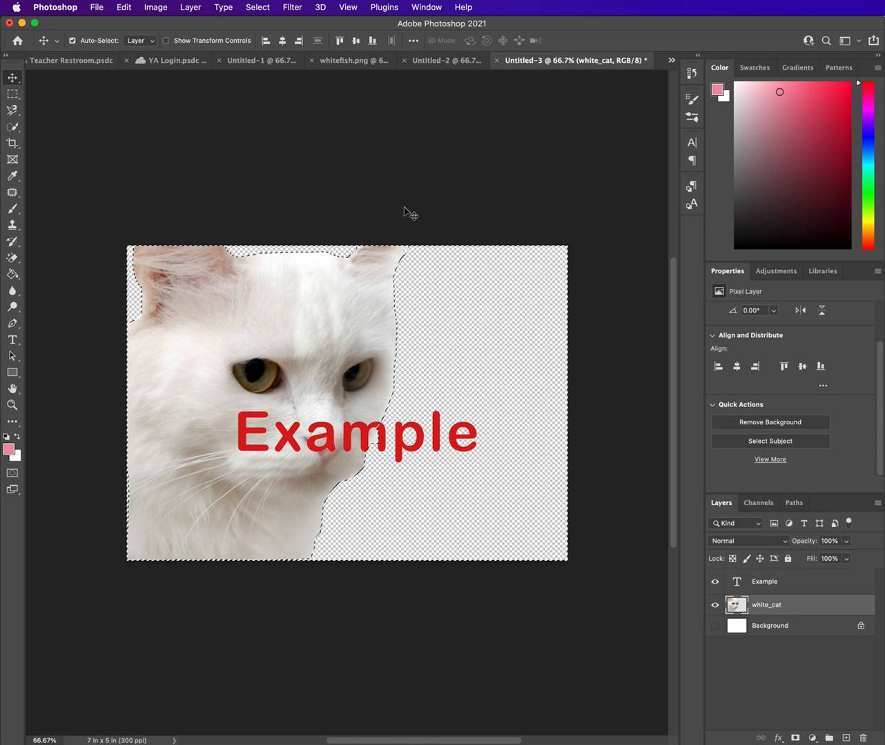
pyautogui.press('super+d')
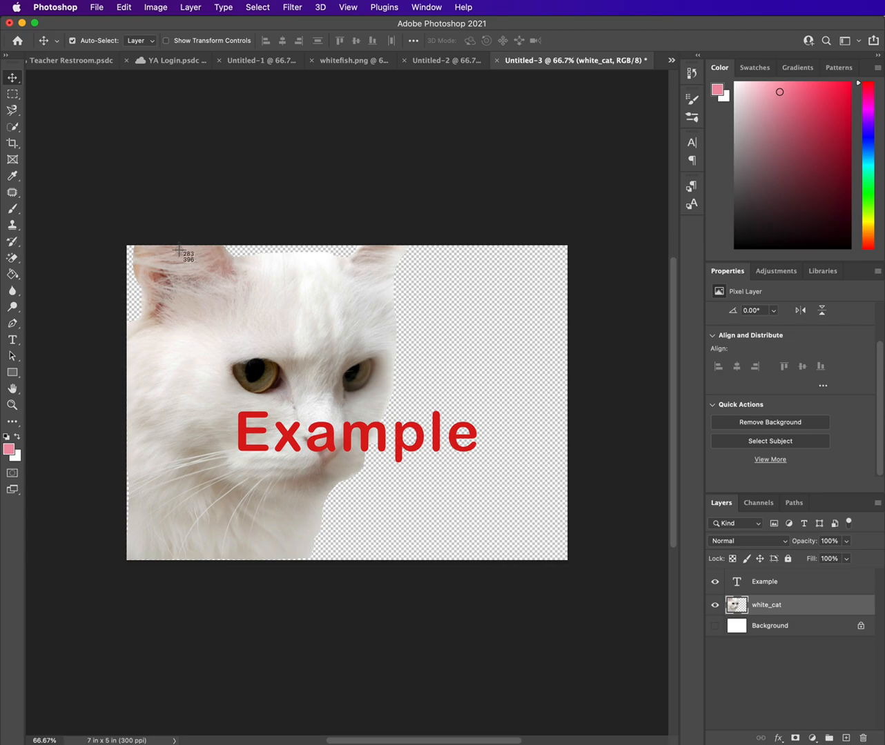
pyautogui.moveTo(109, 229); pyautogui.dragTo(623, 577)
# - Create a new document from the Default Photoshop Size preset, 7 x 5 in at 300 ppi with a white background
pyautogui.click(18, 42)
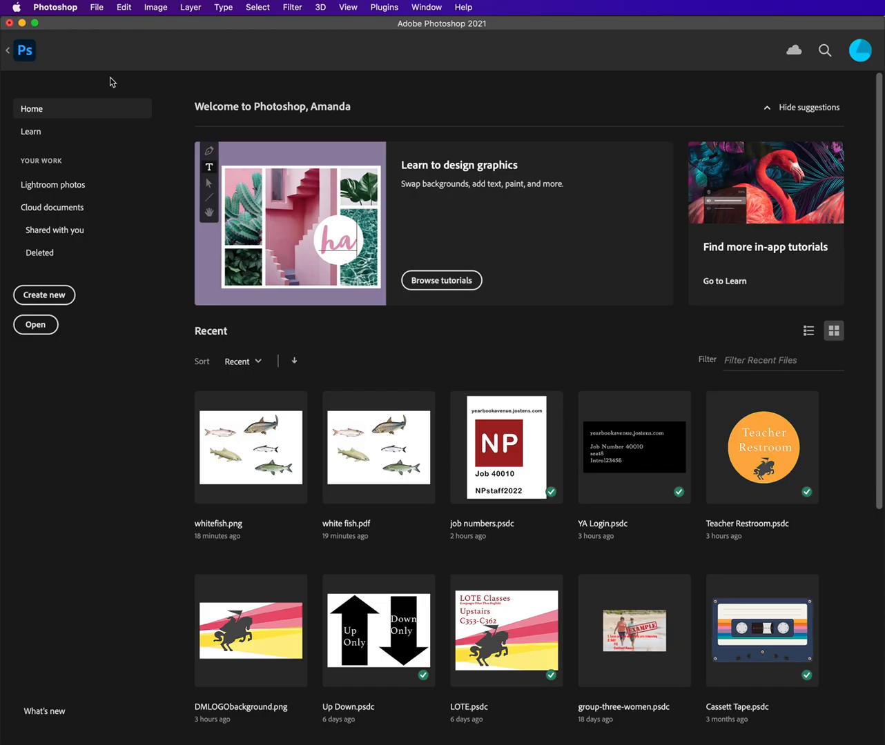
pyautogui.click(46, 296)
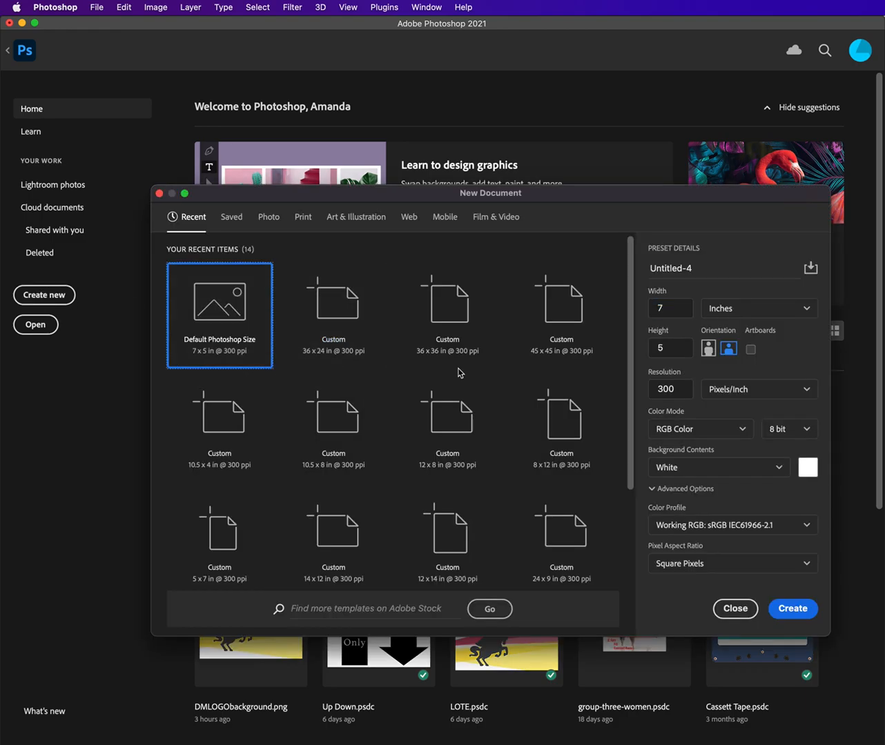
pyautogui.click(793, 610)
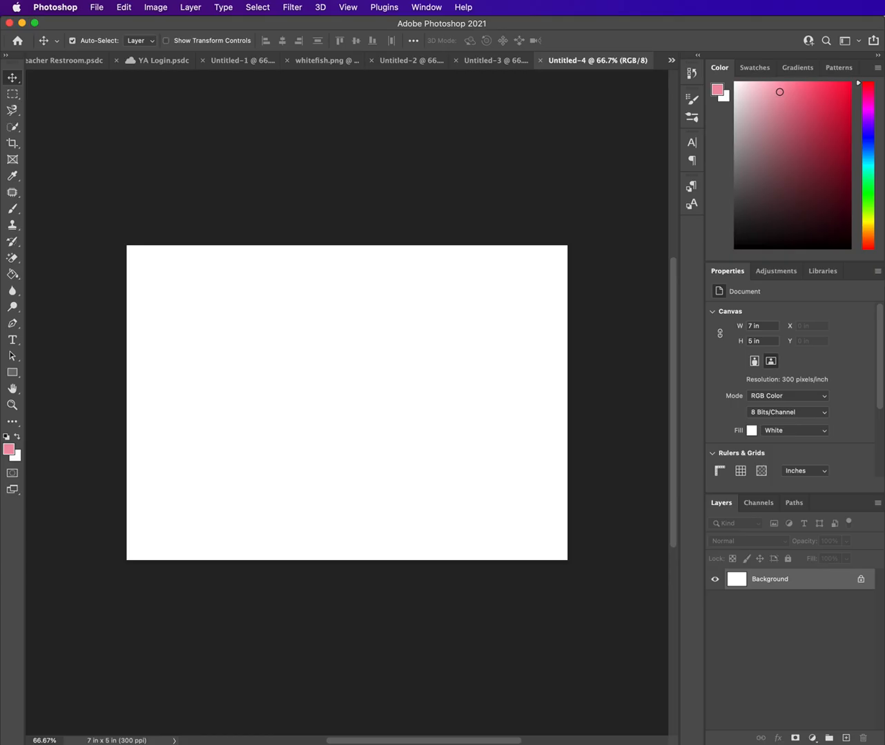
# - Place the black-cat image into the new document, filling the canvas width along its top edge
pyautogui.press('super+Tab')
pyautogui.moveTo(764, 347); pyautogui.dragTo(164, 331)
pyautogui.moveTo(399, 335); pyautogui.dragTo(404, 305)
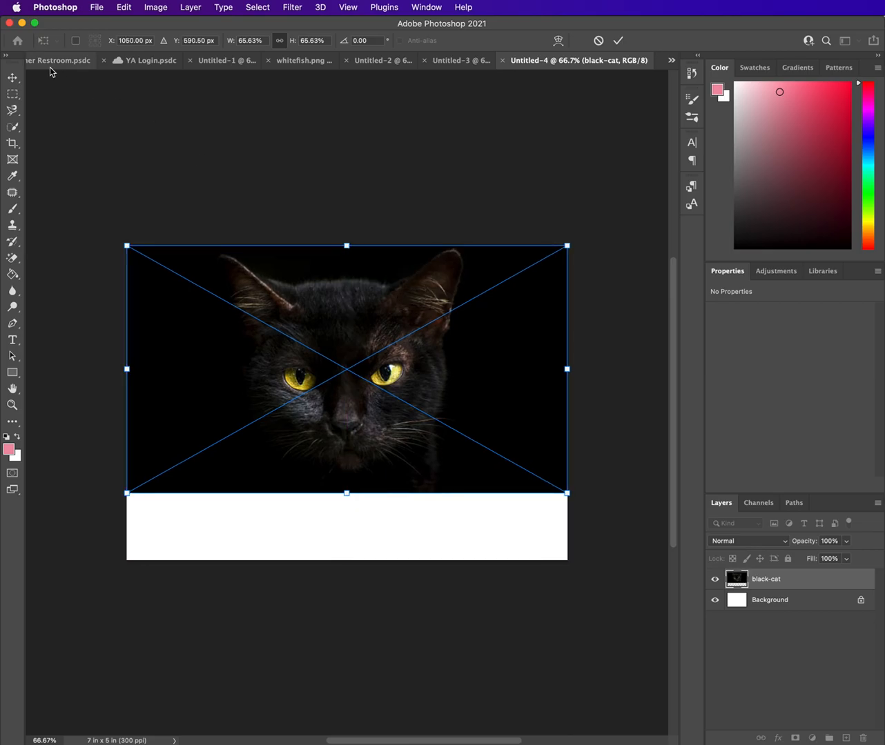
pyautogui.click(14, 112)
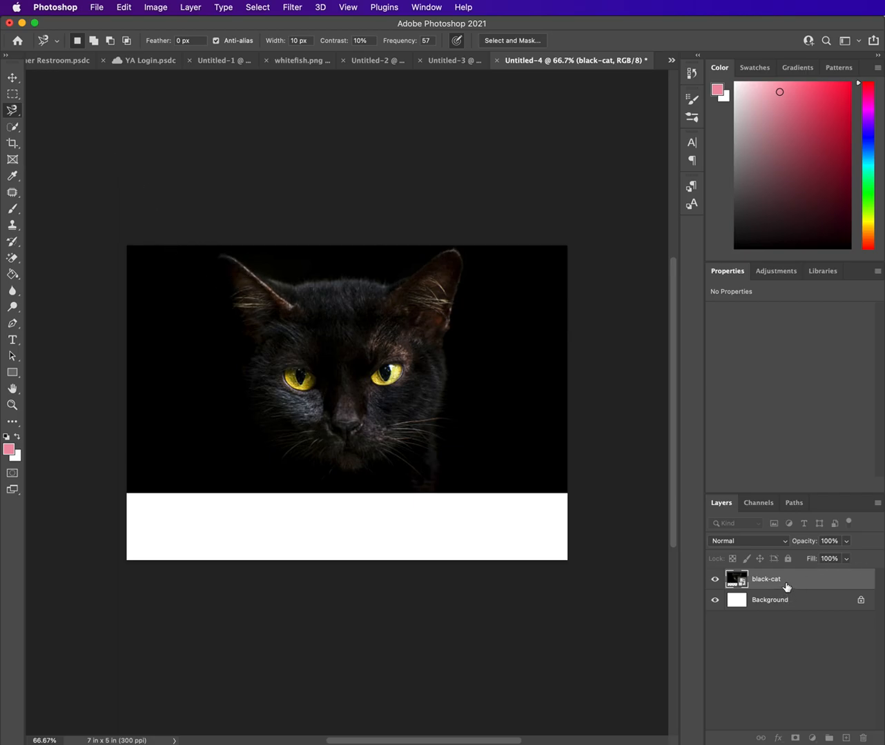
# - Rasterize the black-cat layer into an editable pixel layer
pyautogui.click(786, 586)
pyautogui.click(781, 458)
pyautogui.click(804, 297)
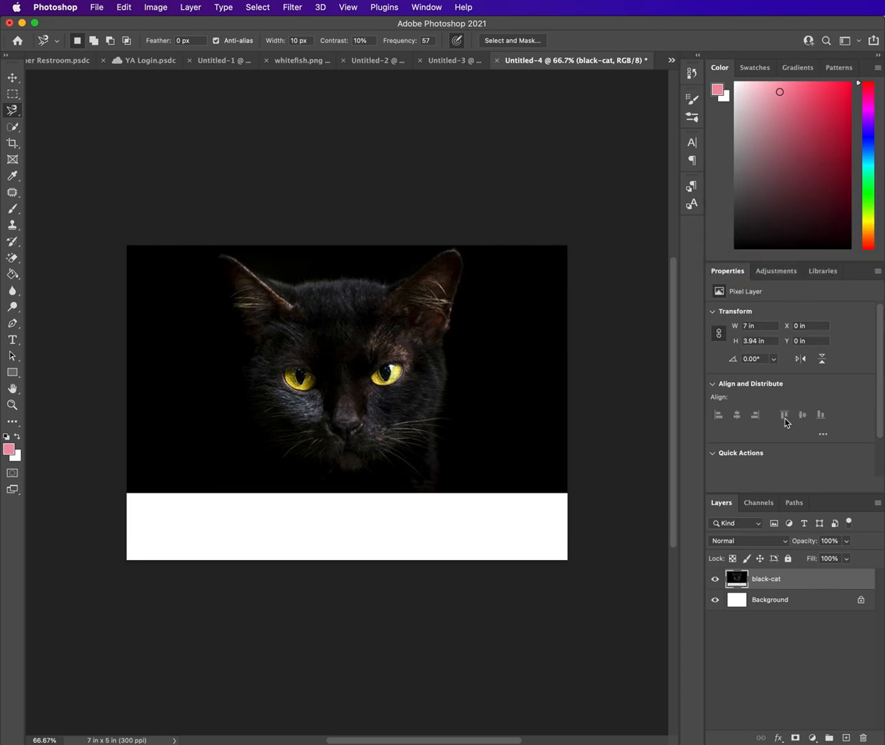
# - Try the Remove Background quick action on the black-cat layer and undo it
pyautogui.scroll(-2, 749, 459)
pyautogui.click(760, 423)
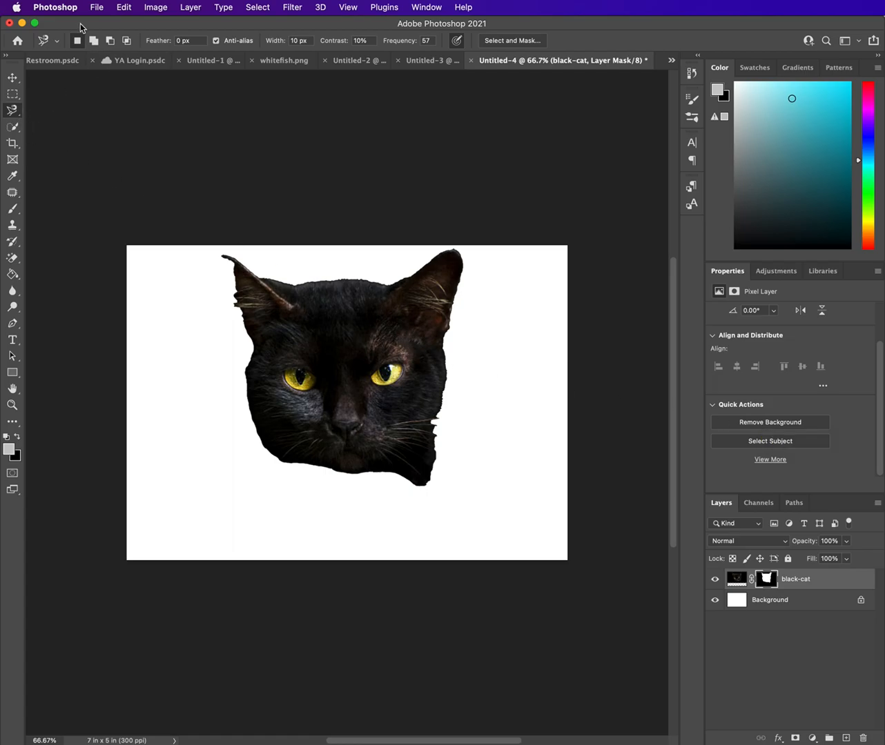
pyautogui.click(125, 8)
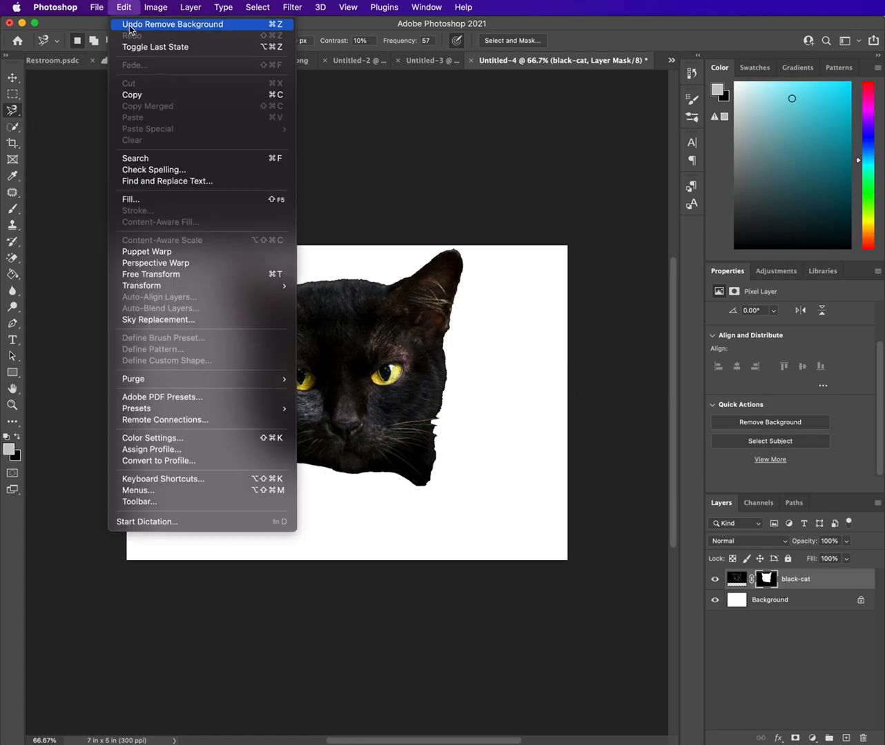
pyautogui.click(130, 29)
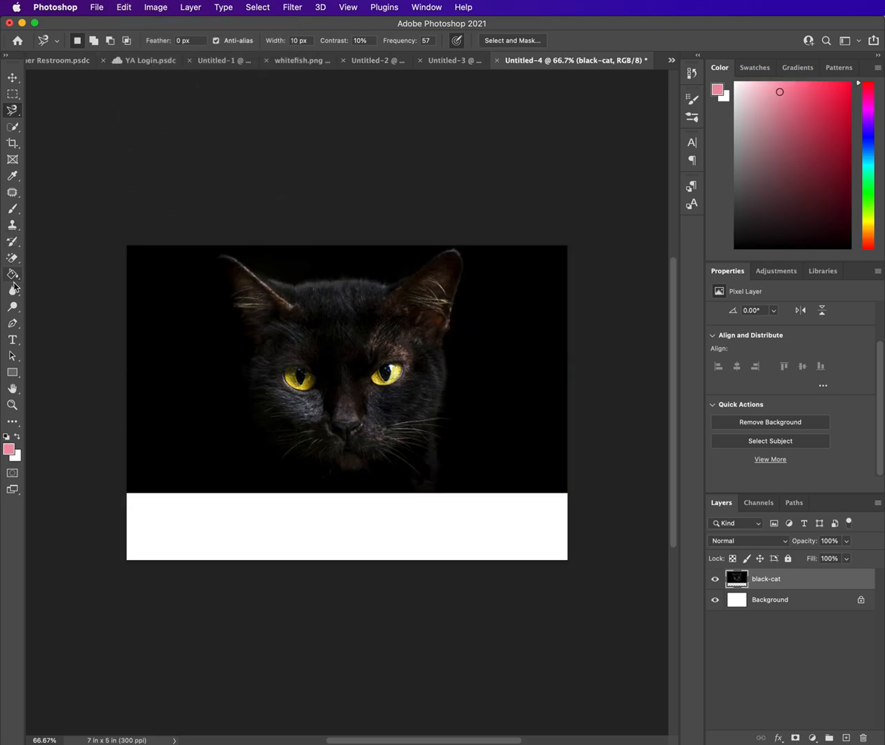
# - Add the text "Example" in red 35 pt Arial Rounded MT Bold over the cat's face
pyautogui.click(12, 339)
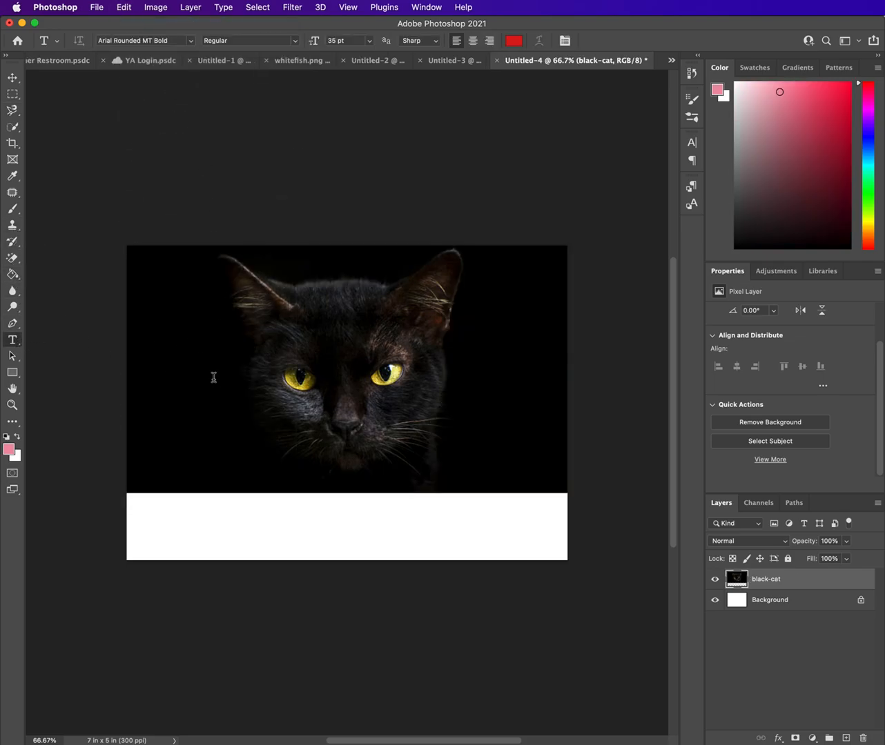
pyautogui.click(216, 377)
pyautogui.write('Example')
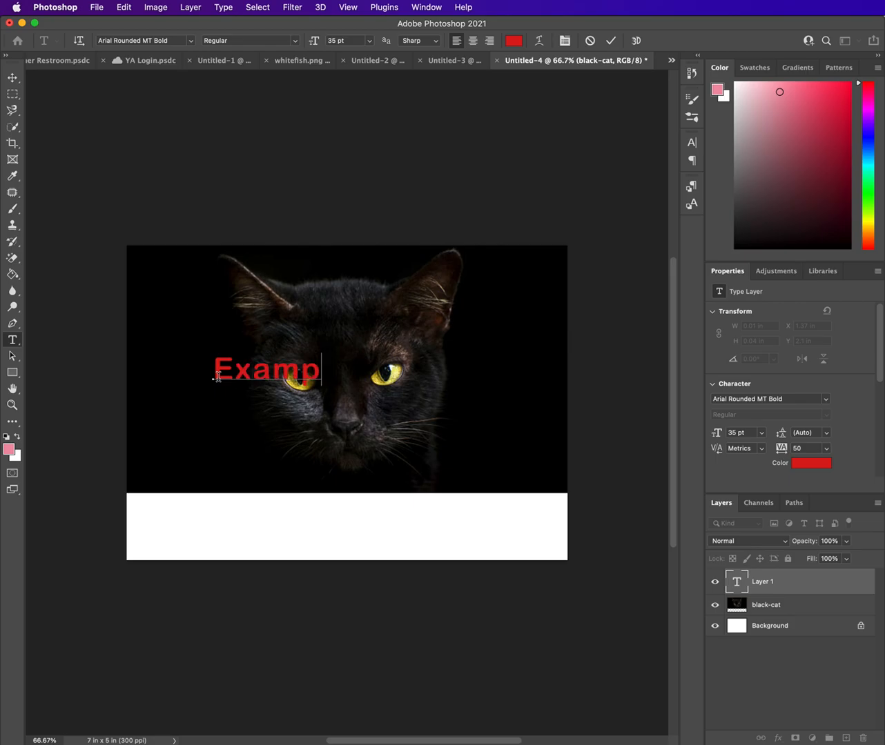
pyautogui.click(12, 78)
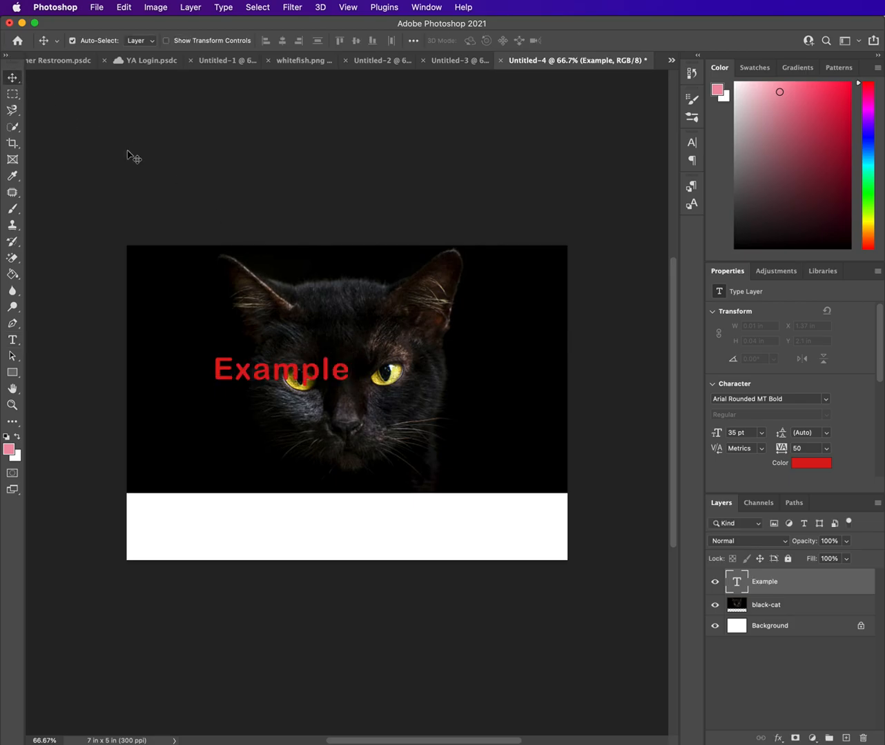
# - Select the cat's head with the Magnetic Lasso down to the photo's lower edge and invert the selection
pyautogui.click(13, 113)
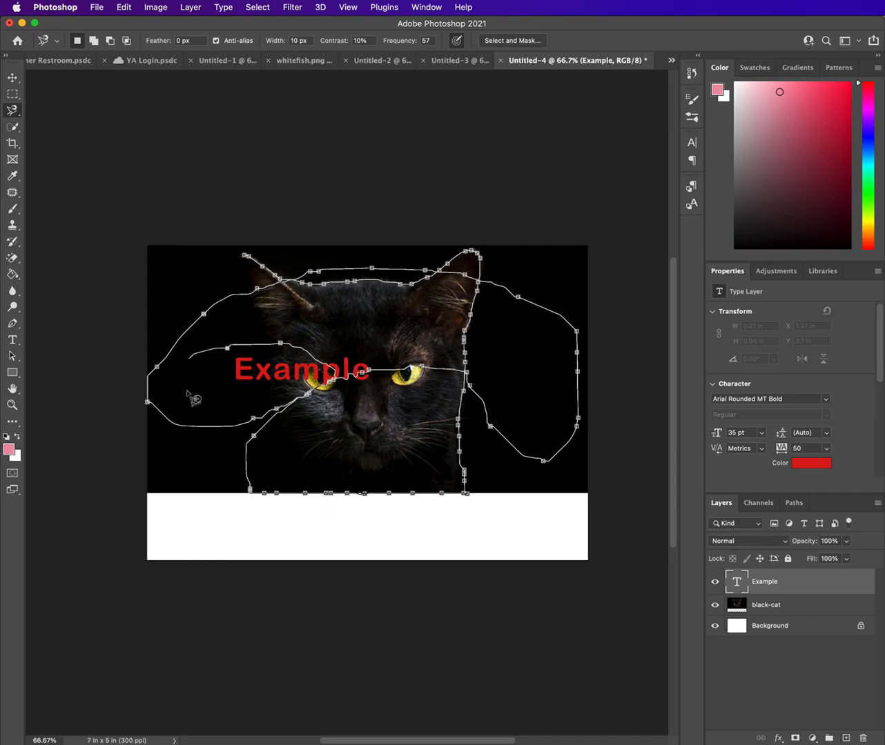
pyautogui.press('Escape')
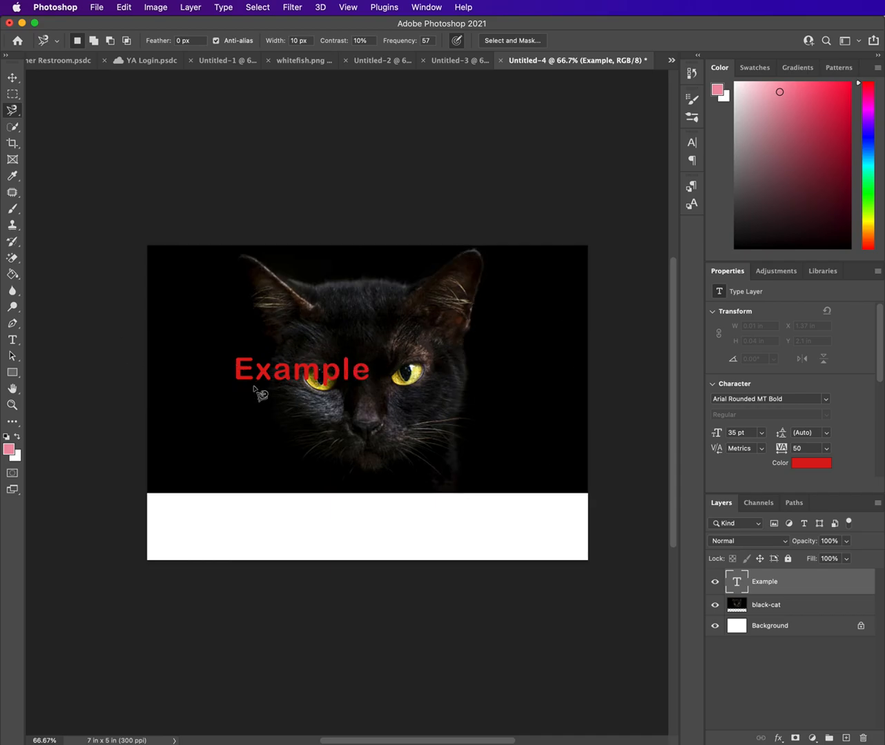
pyautogui.click(238, 253)
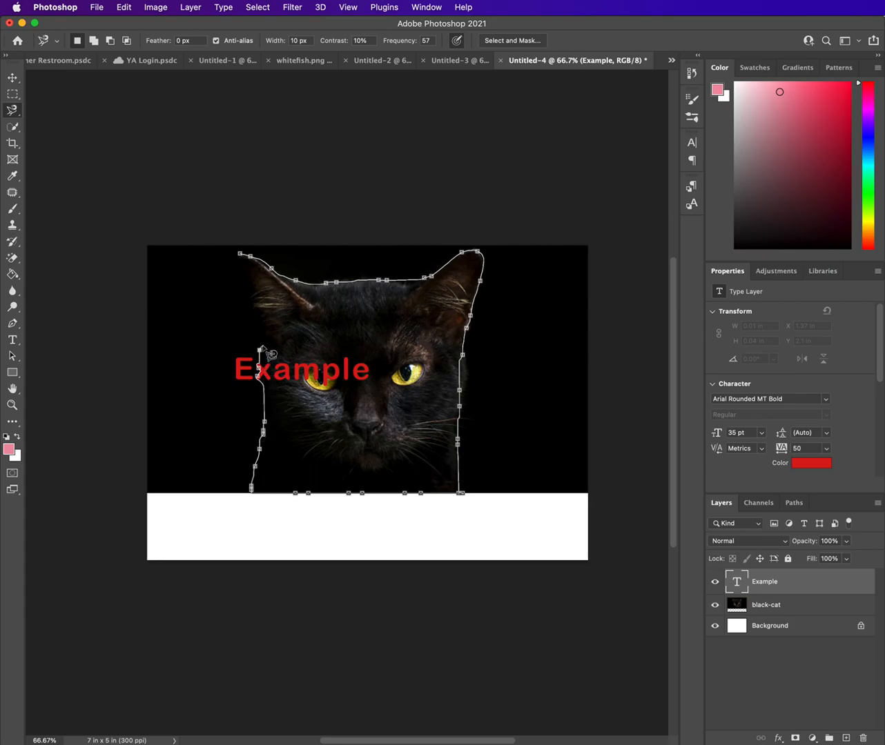
pyautogui.click(241, 255)
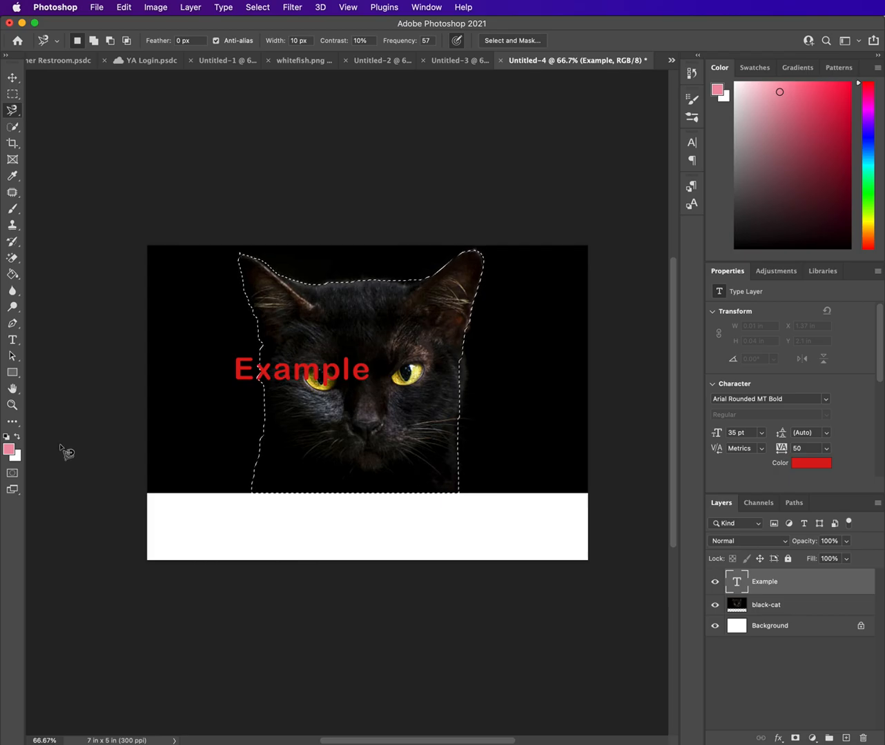
pyautogui.click(257, 8)
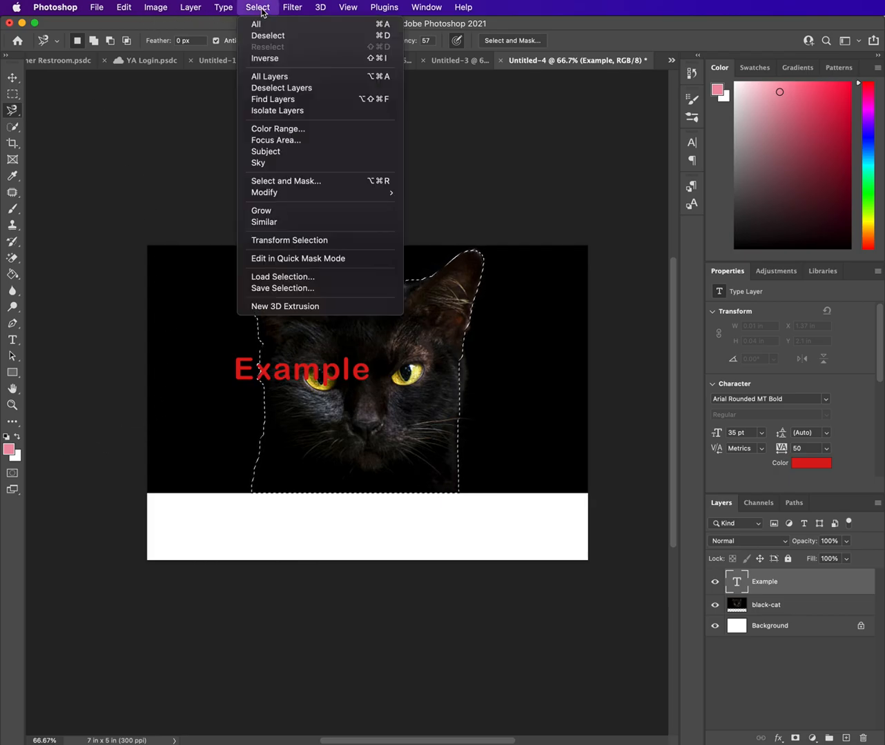
pyautogui.click(265, 59)
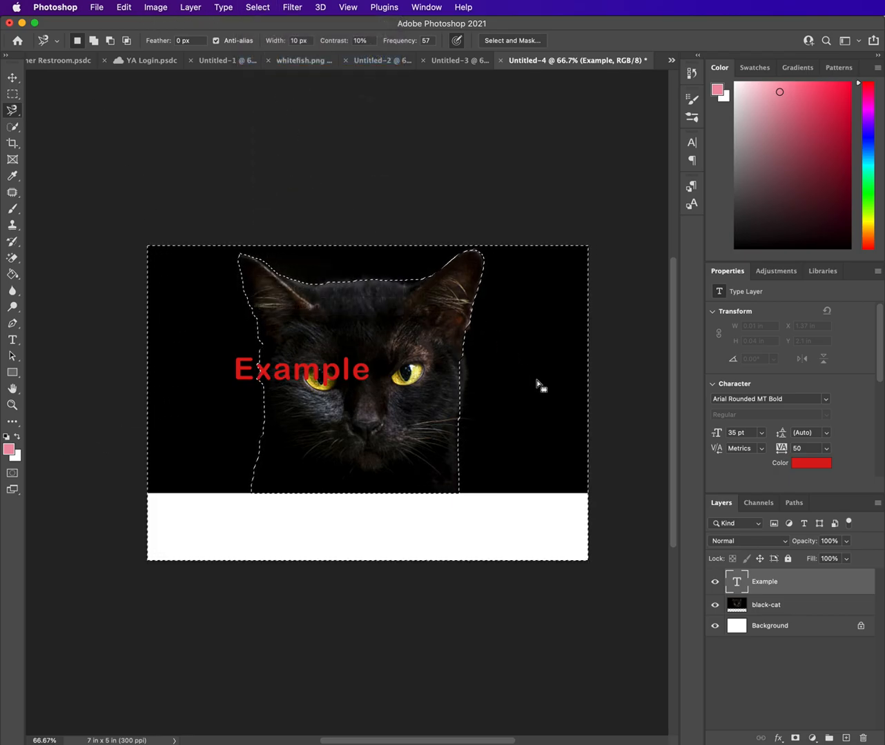
pyautogui.press('BackSpace')
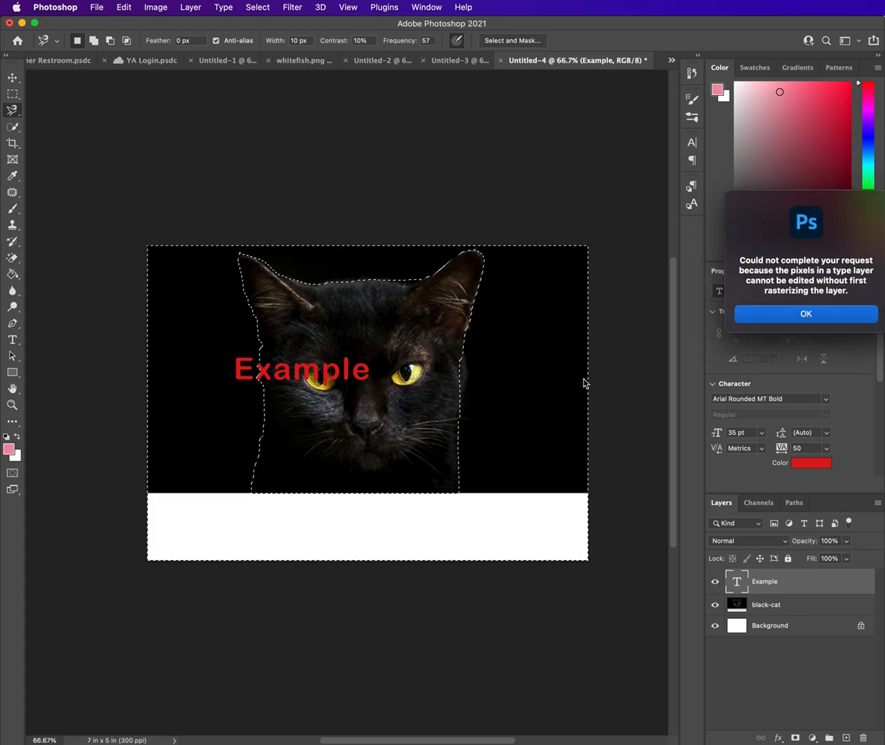
pyautogui.click(790, 313)
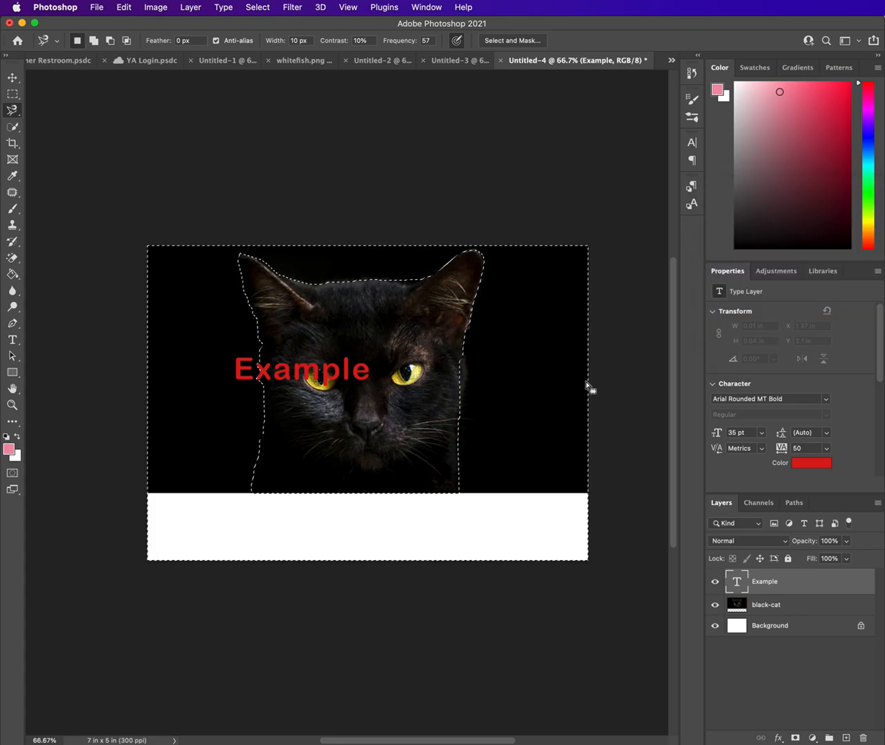
pyautogui.press('BackSpace')
pyautogui.click(832, 312)
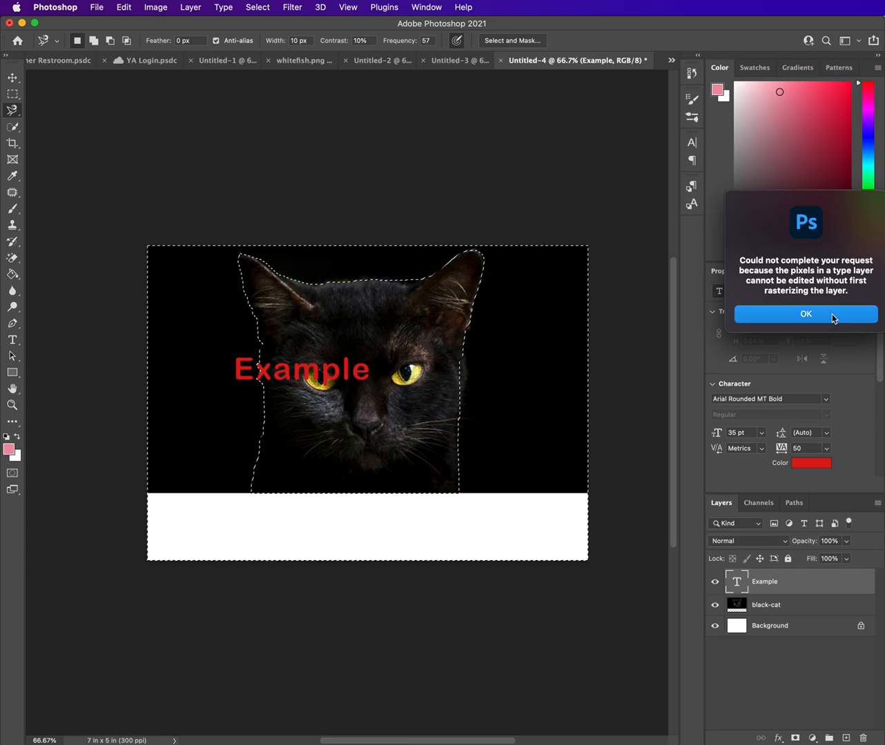
# - Delete the selected area around the cat from the black-cat layer and hide the Background layer
pyautogui.click(772, 608)
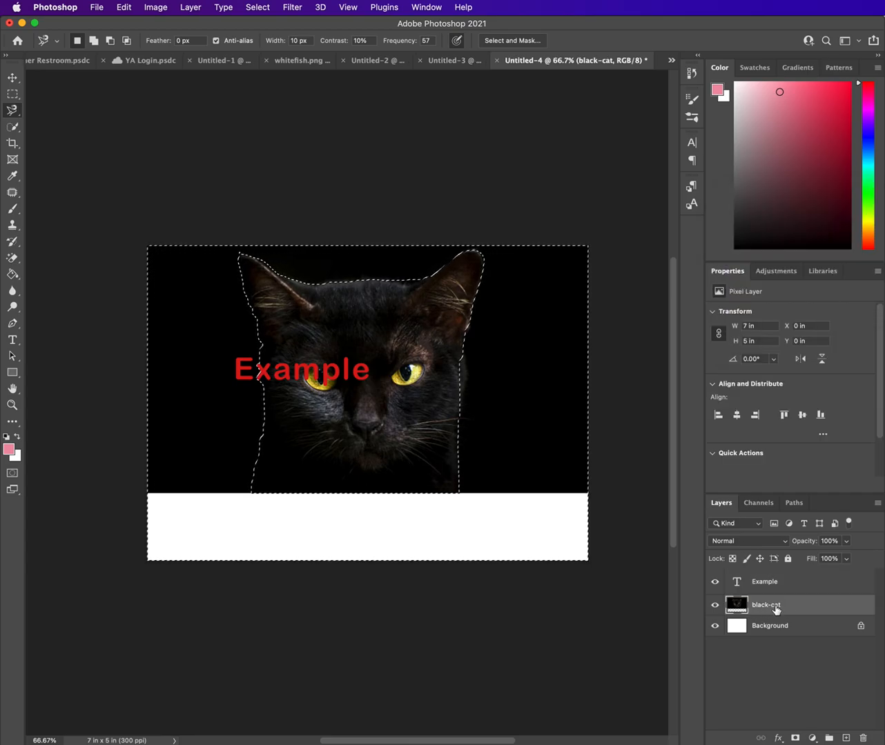
pyautogui.press('BackSpace')
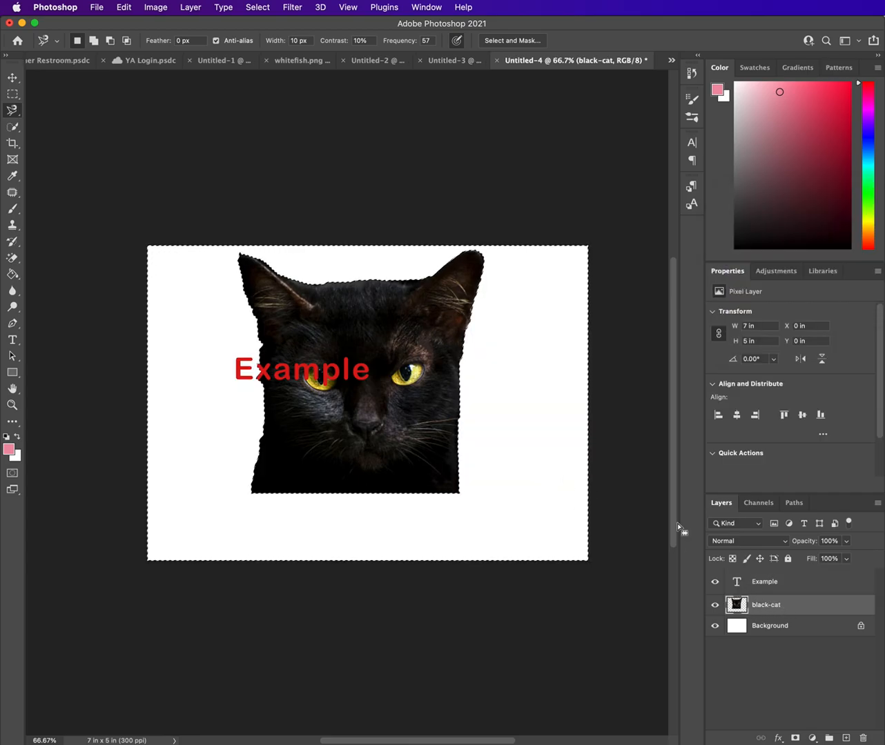
pyautogui.click(715, 626)
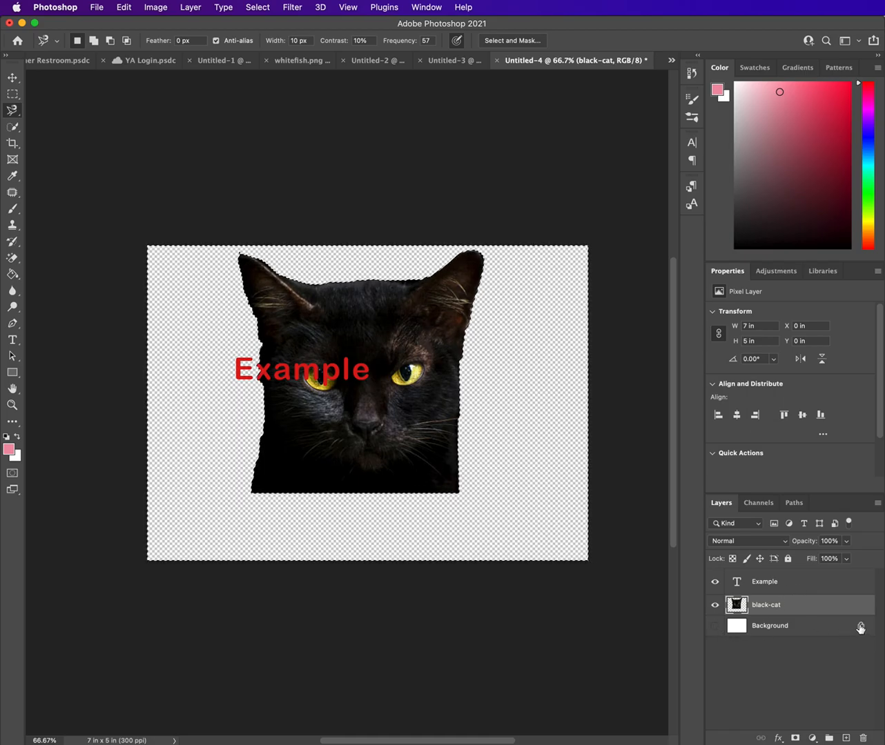
# - Deselect the area around the cat and capture a screenshot of the full canvas with the text
pyautogui.press('super+d')
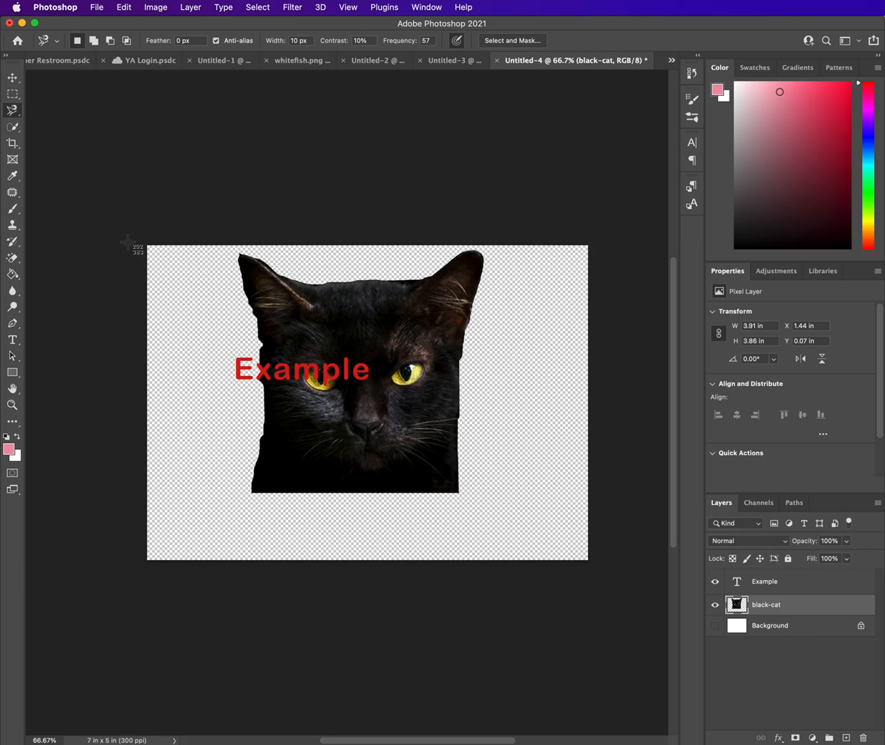
pyautogui.moveTo(114, 227); pyautogui.dragTo(628, 624)
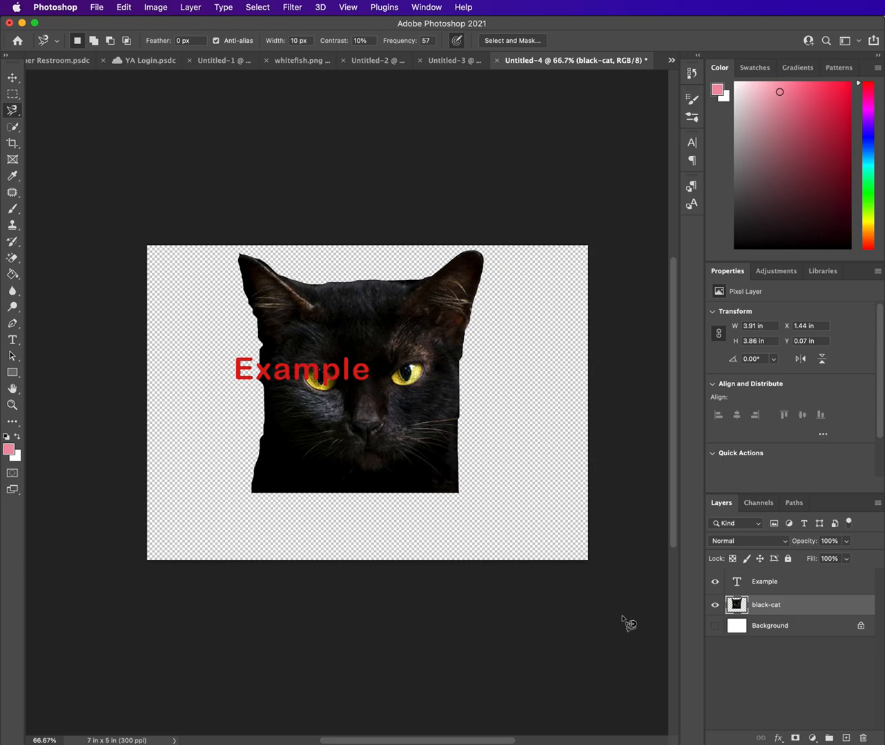